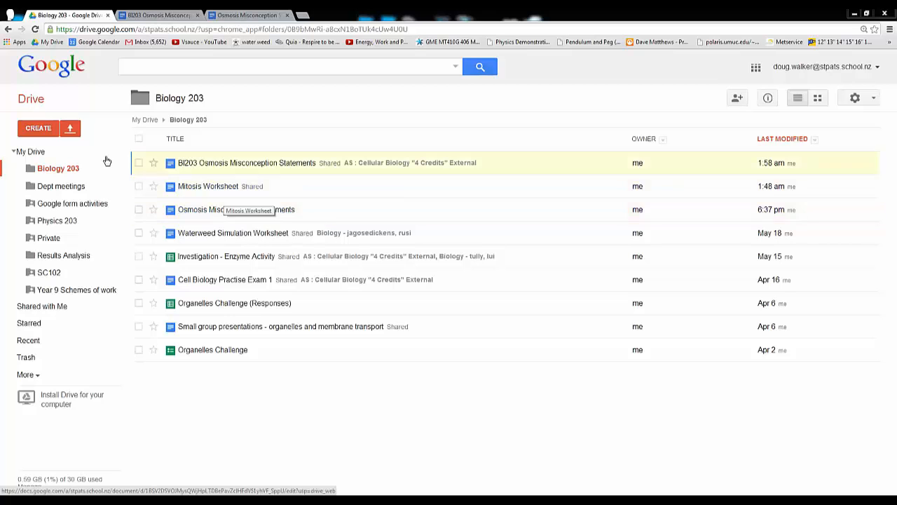
Create a new text document in the Biology 203 folder and name it "Example google doc"
{"action": "left_click", "coordinate": [40, 129]}
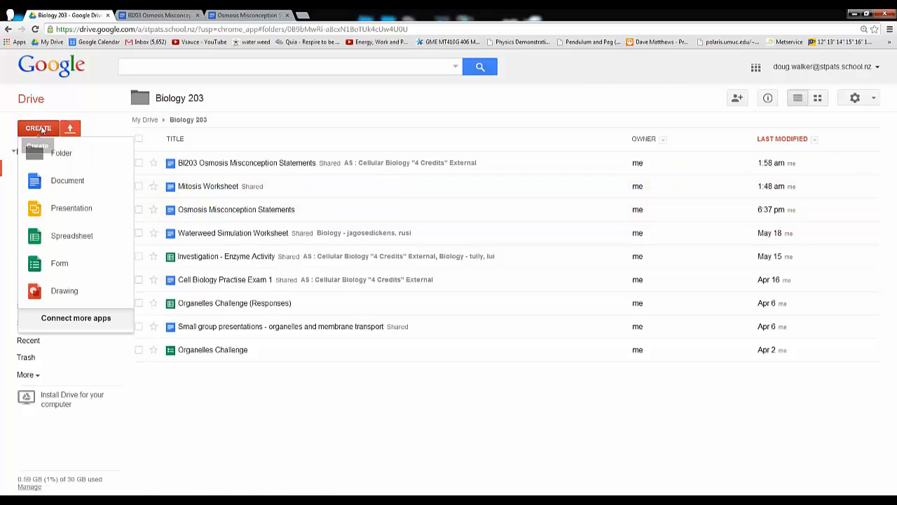
{"action": "left_click", "coordinate": [72, 182]}
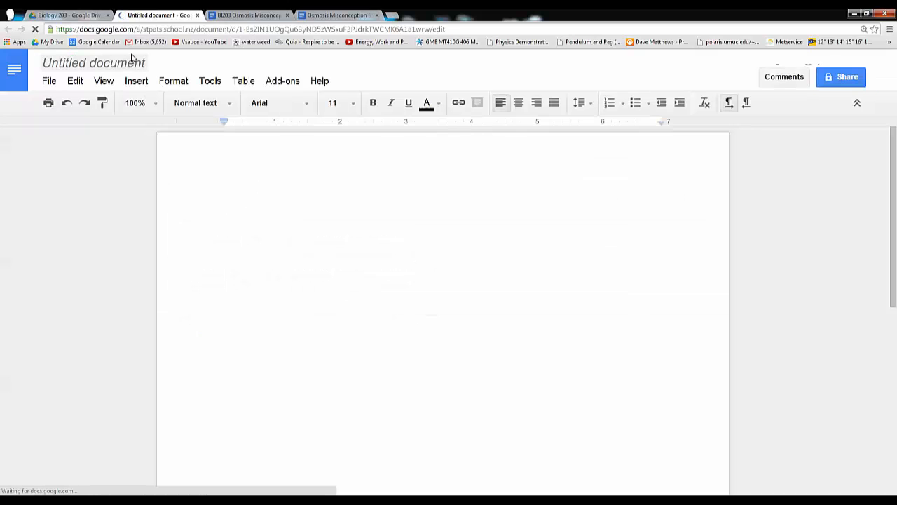
{"action": "left_click", "coordinate": [132, 57]}
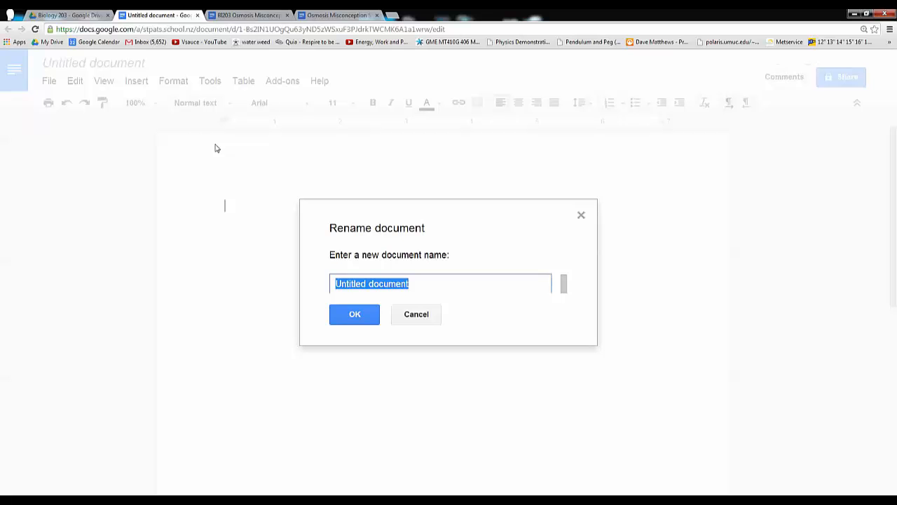
{"action": "type", "text": "Example g"}
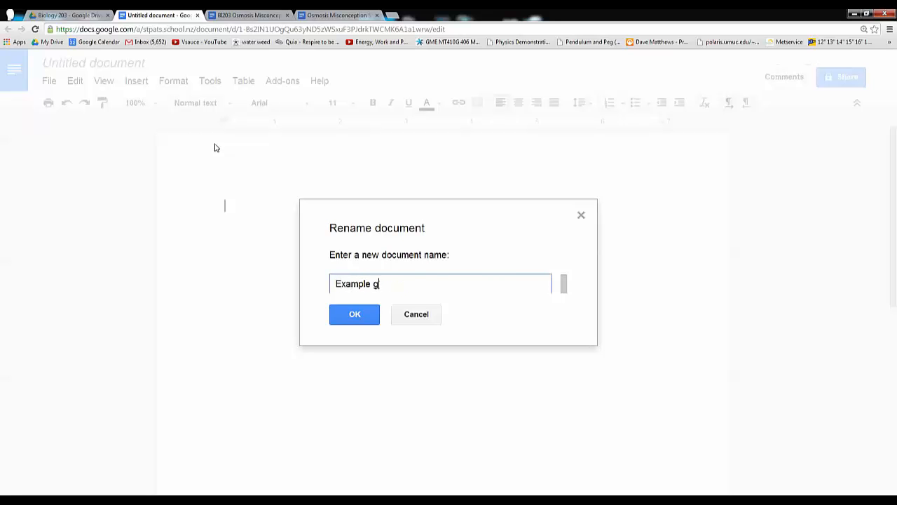
{"action": "type", "text": "oogle doc"}
{"action": "left_click", "coordinate": [353, 314]}
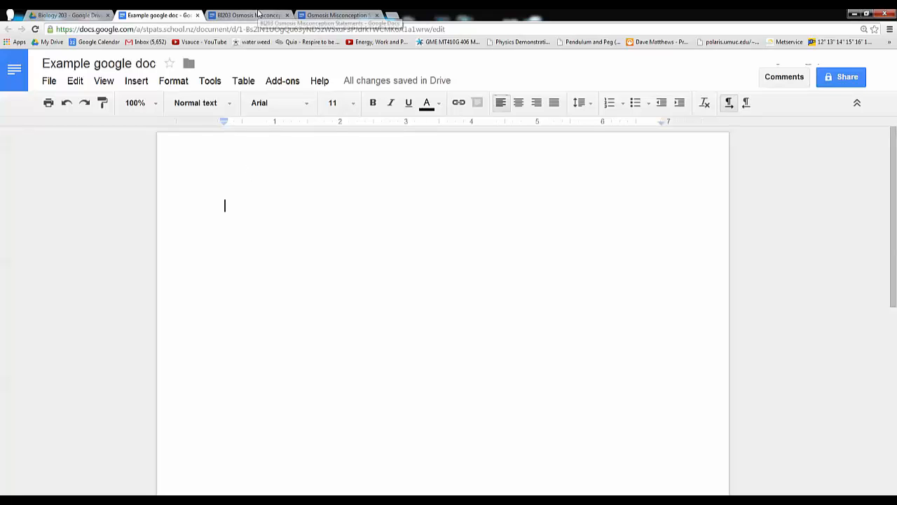
Copy the "Common Issues from many student papers" section from Osmosis Misconception Statements into Example google doc
{"action": "left_click", "coordinate": [348, 15]}
{"action": "left_click_drag", "start_coordinate": [220, 207], "coordinate": [363, 393]}
{"action": "key", "text": "ctrl+c"}
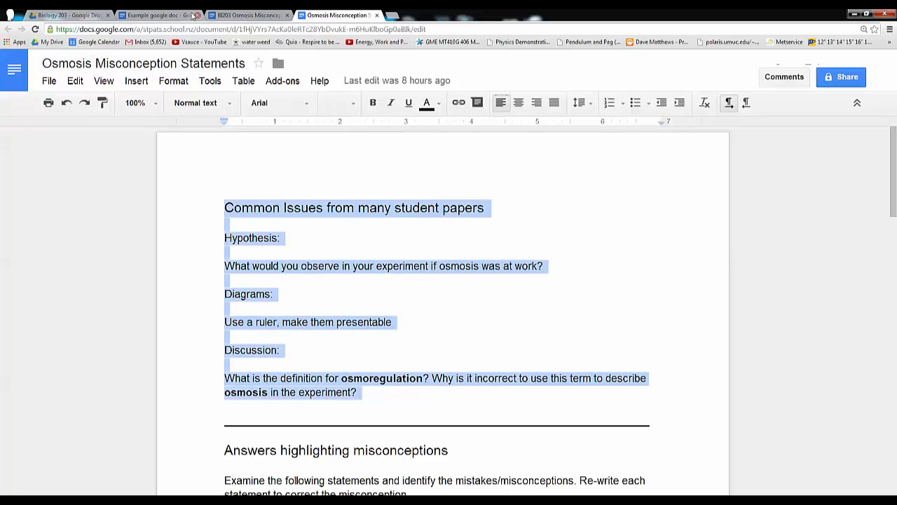
{"action": "left_click", "coordinate": [158, 14]}
{"action": "key", "text": "ctrl+v"}
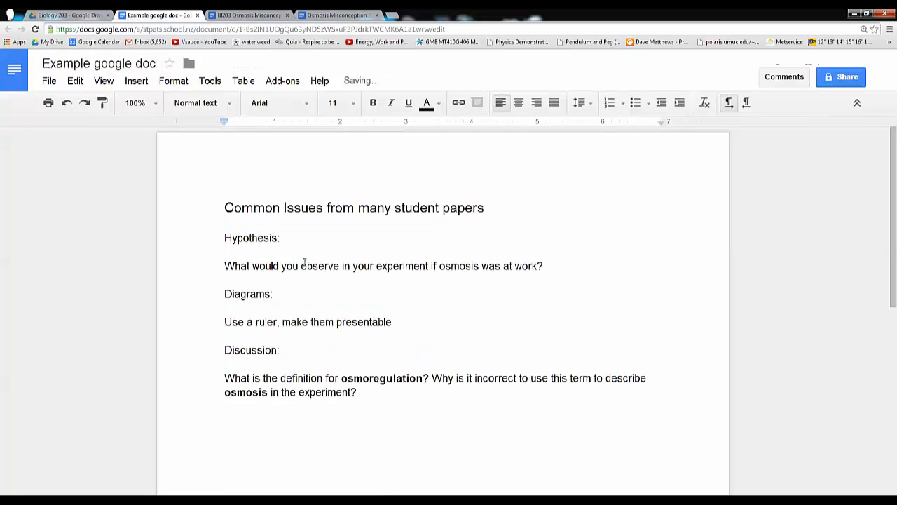
Copy the dividing line and whole "Answers highlighting misconceptions" section from Osmosis Misconception Statements to the end of Example google doc
{"action": "left_click", "coordinate": [319, 15]}
{"action": "left_click_drag", "start_coordinate": [222, 424], "coordinate": [480, 418]}
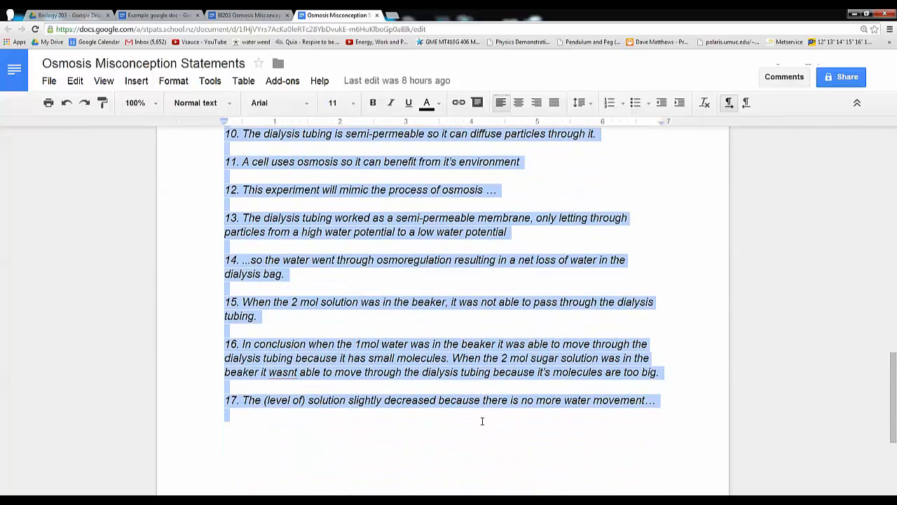
{"action": "scroll", "coordinate": [323, 277], "scroll_direction": "up", "scroll_amount": 20}
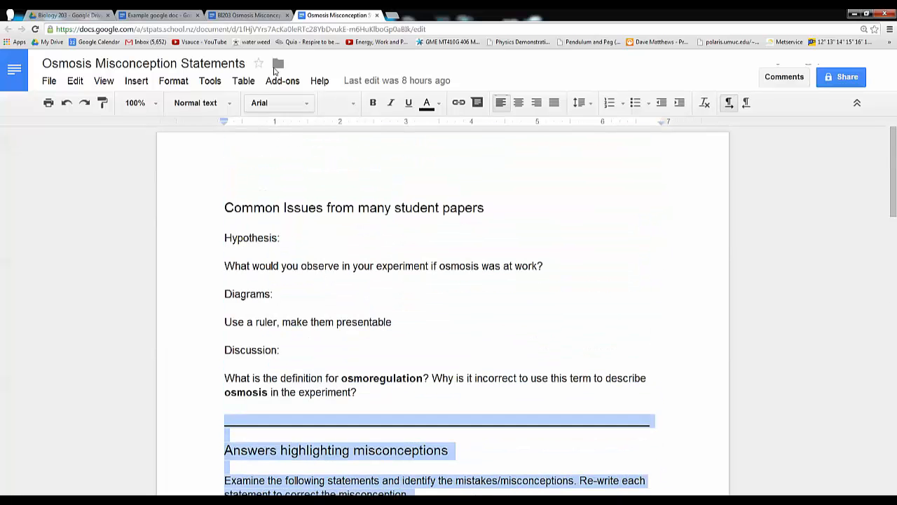
{"action": "left_click", "coordinate": [170, 16]}
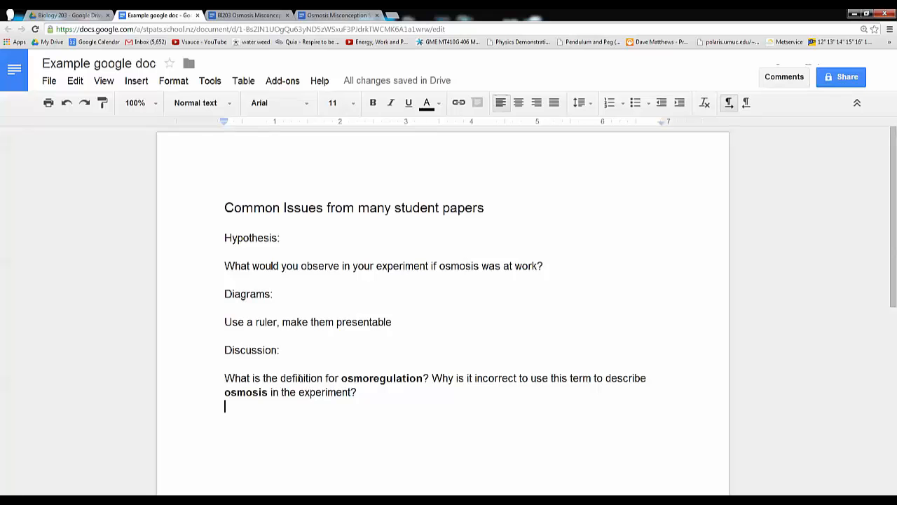
{"action": "key", "text": "Return"}
{"action": "key", "text": "ctrl+v"}
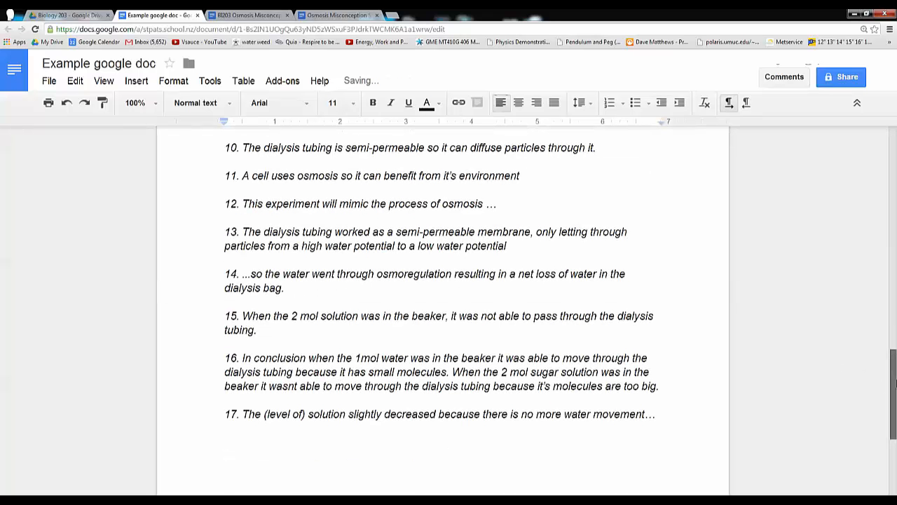
Move the CHALLENGE paragraph from between statements 5 and 6 to the end of the document, below statement 17
{"action": "left_click_drag", "start_coordinate": [893, 382], "coordinate": [893, 241]}
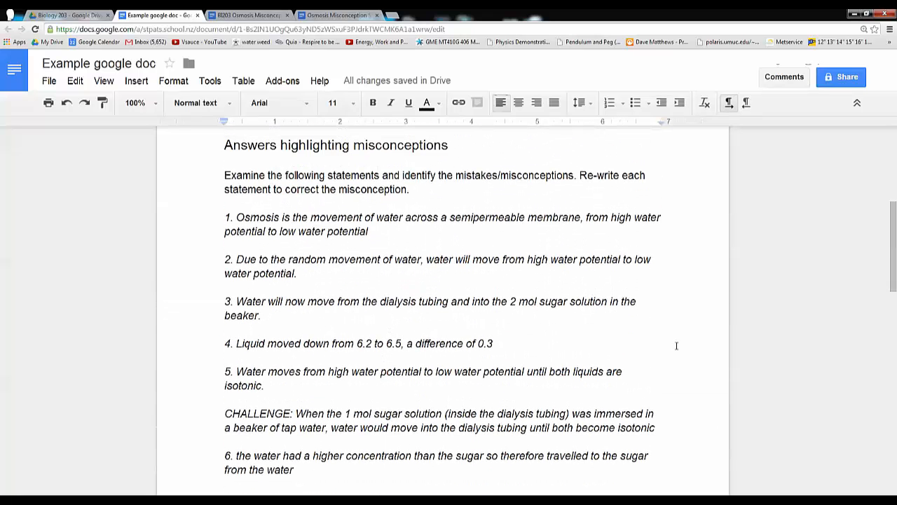
{"action": "left_click_drag", "start_coordinate": [225, 414], "coordinate": [663, 429]}
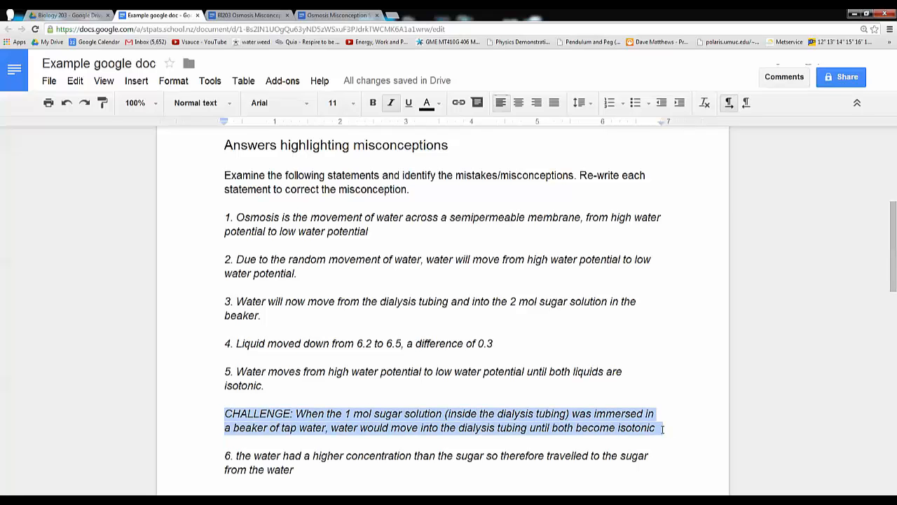
{"action": "key", "text": "BackSpace"}
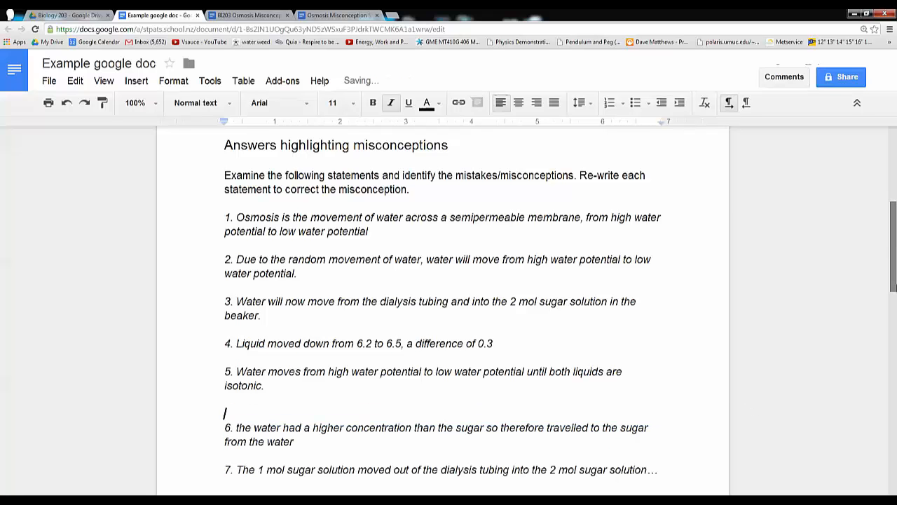
{"action": "scroll", "coordinate": [893, 351], "scroll_direction": "down", "scroll_amount": 1}
{"action": "scroll", "coordinate": [893, 350], "scroll_direction": "down", "scroll_amount": 10}
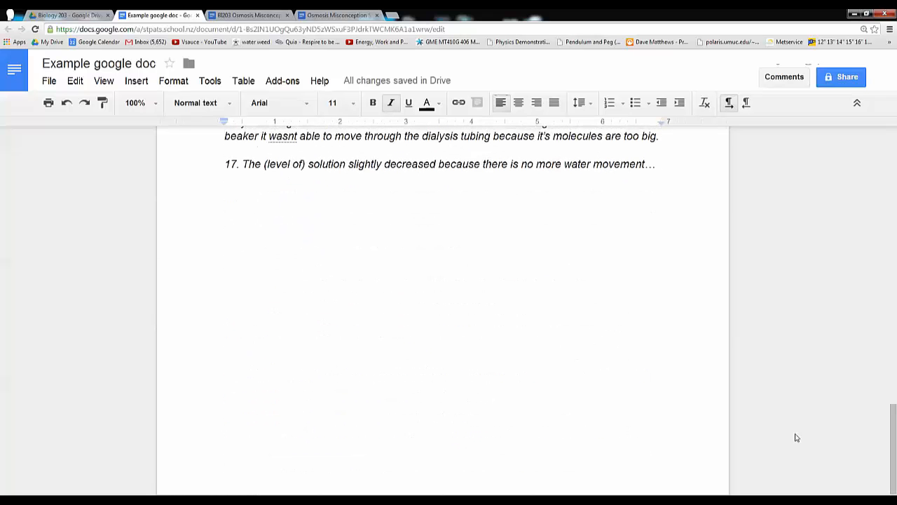
{"action": "left_click", "coordinate": [234, 207]}
{"action": "key", "text": "ctrl+z"}
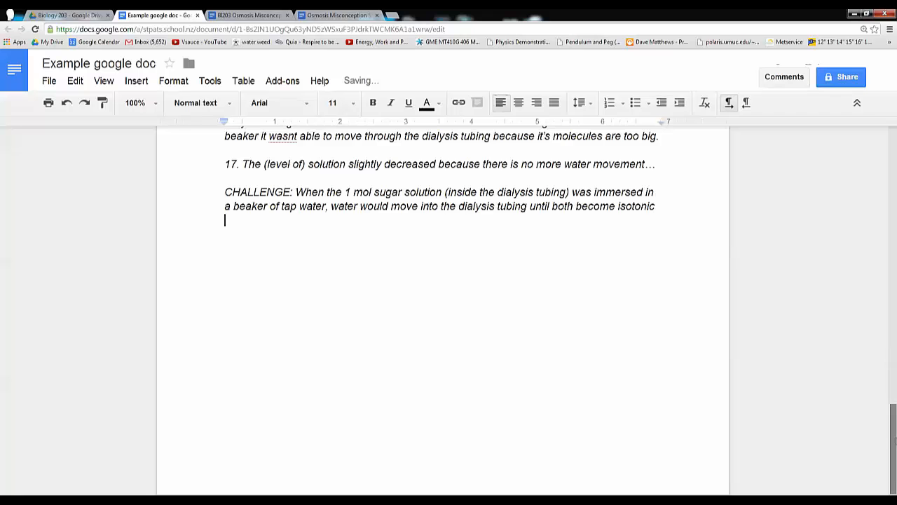
Open the sharing settings of Example google doc
{"action": "scroll", "coordinate": [893, 373], "scroll_direction": "up", "scroll_amount": 3}
{"action": "scroll", "coordinate": [893, 373], "scroll_direction": "up", "scroll_amount": 3}
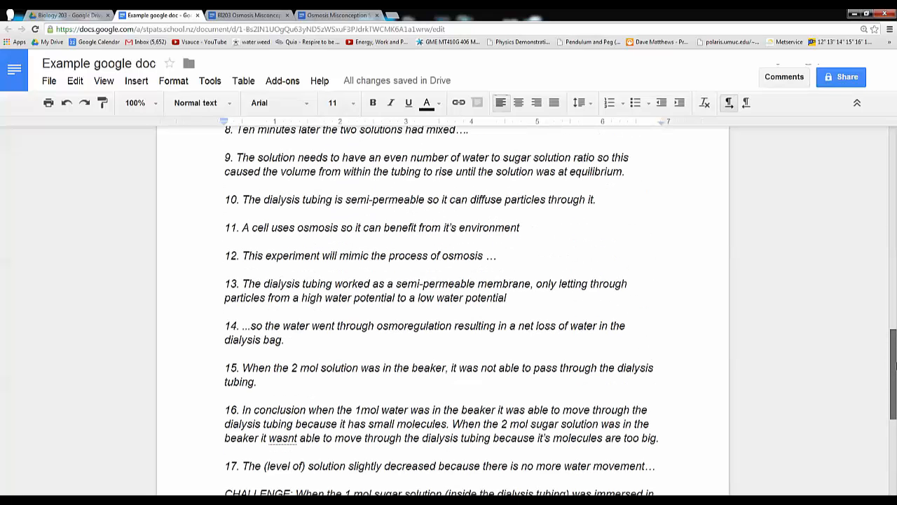
{"action": "left_click_drag", "start_coordinate": [896, 365], "coordinate": [895, 162]}
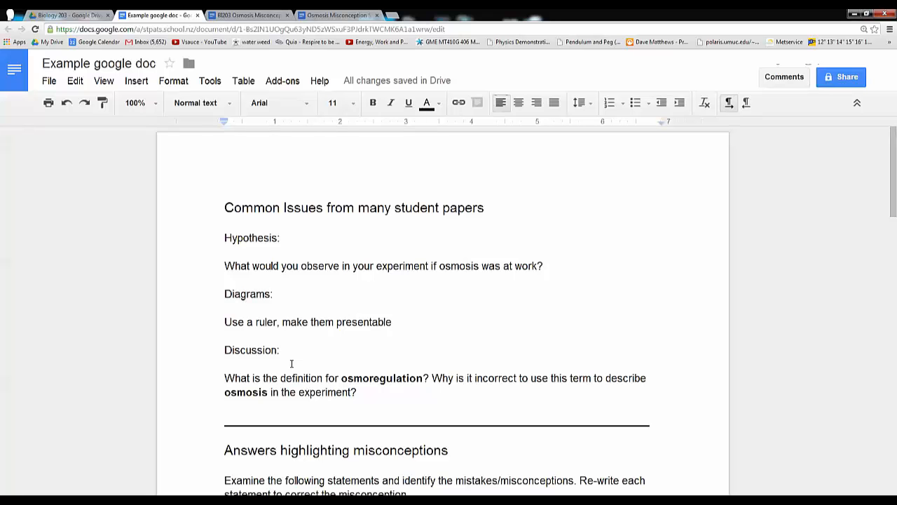
{"action": "scroll", "coordinate": [292, 363], "scroll_direction": "down", "scroll_amount": 3}
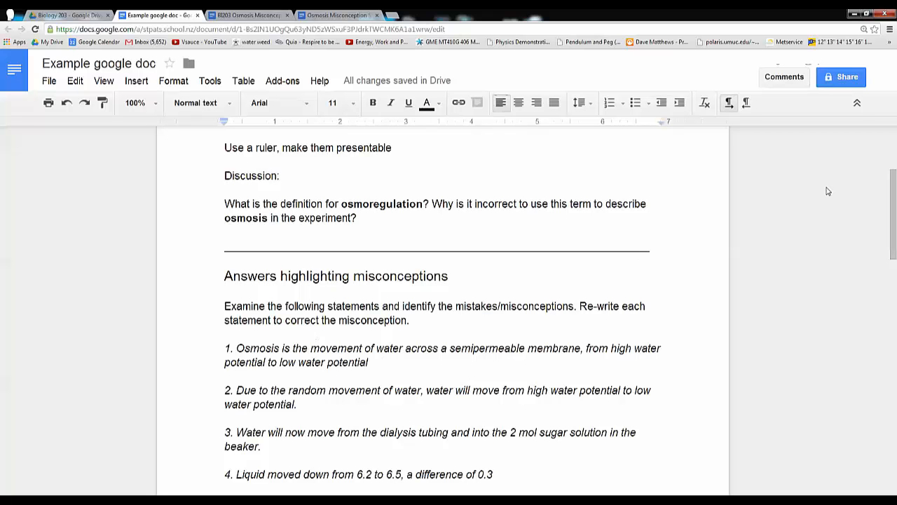
{"action": "left_click", "coordinate": [845, 76]}
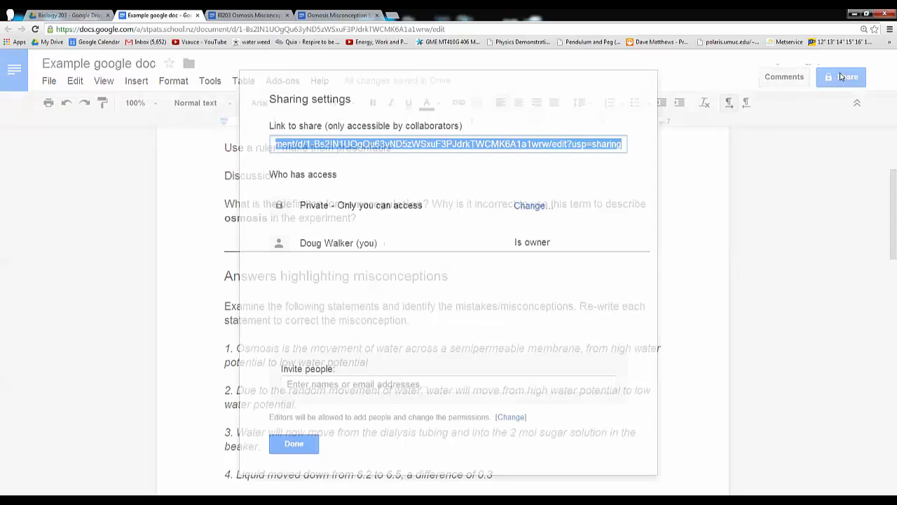
Enter the class group's e-mail address as the invitee and set its permission to Can view
{"action": "left_click", "coordinate": [342, 384]}
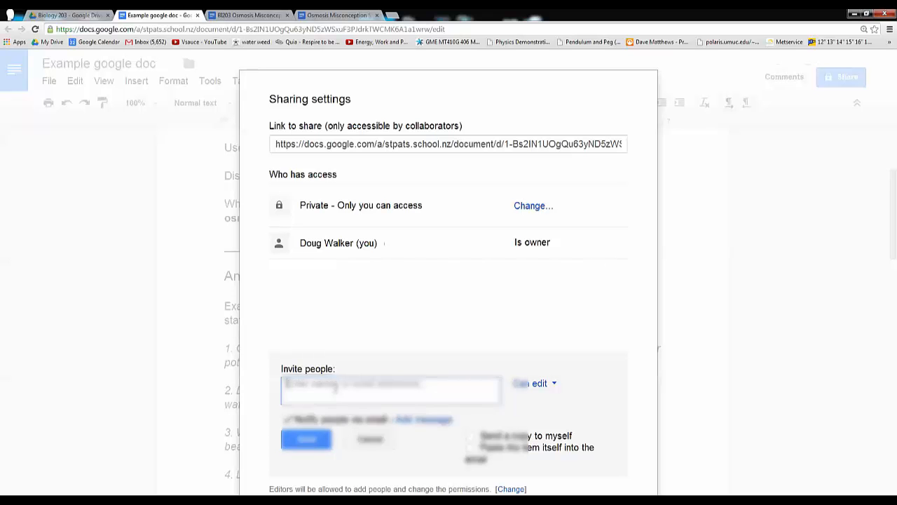
{"action": "type", "text": "st"}
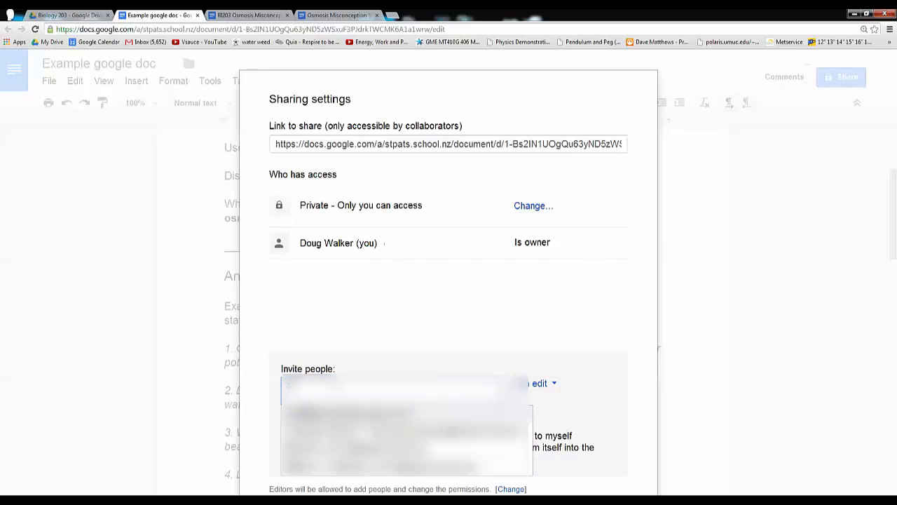
{"action": "type", "text": "u"}
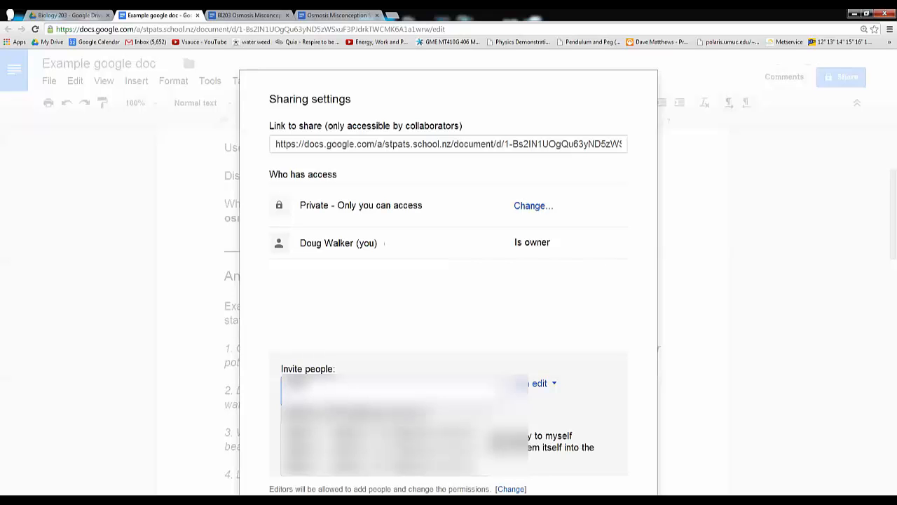
{"action": "key", "text": "Return"}
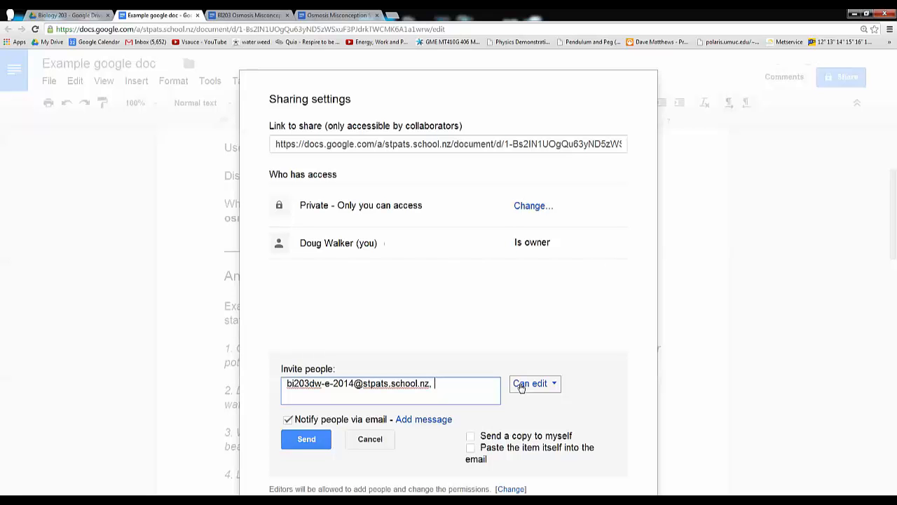
{"action": "left_click", "coordinate": [555, 386]}
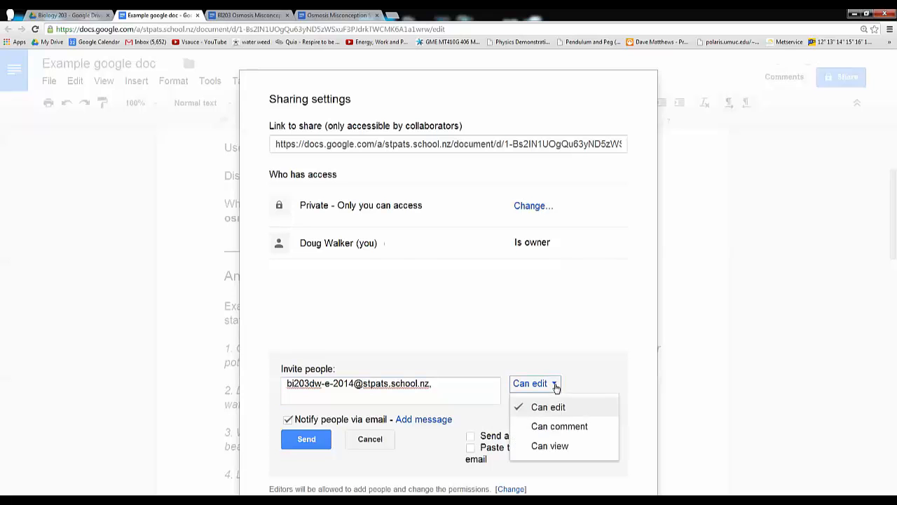
{"action": "left_click", "coordinate": [544, 446]}
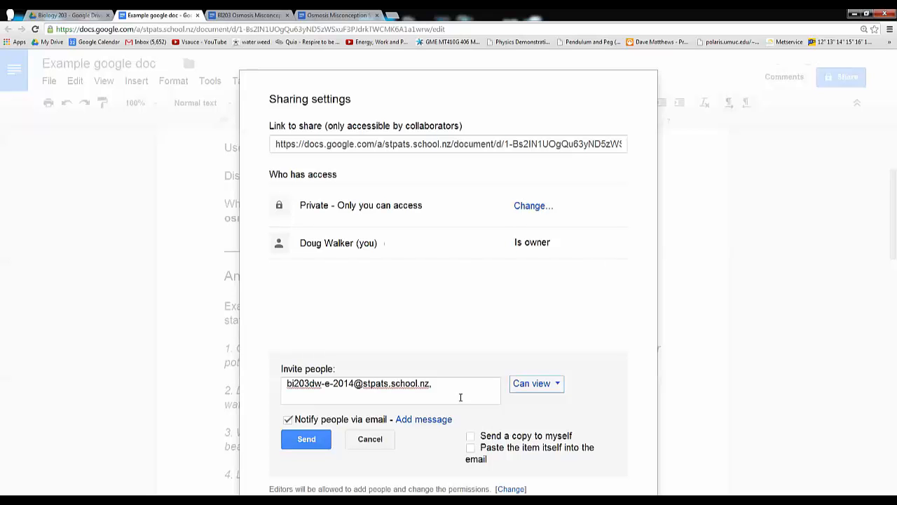
Add the message "Make a copy and save it in your subject folder" to the invitation, and clear it again
{"action": "left_click", "coordinate": [429, 420]}
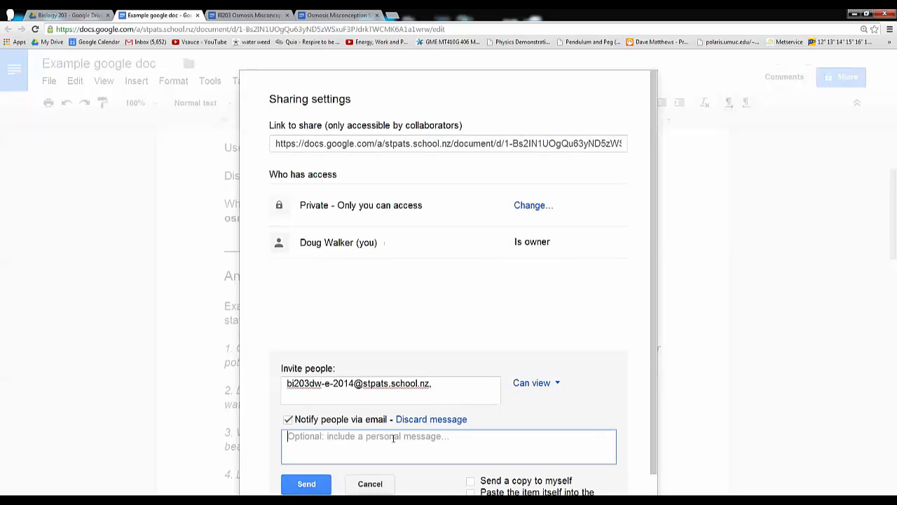
{"action": "type", "text": "Make a "}
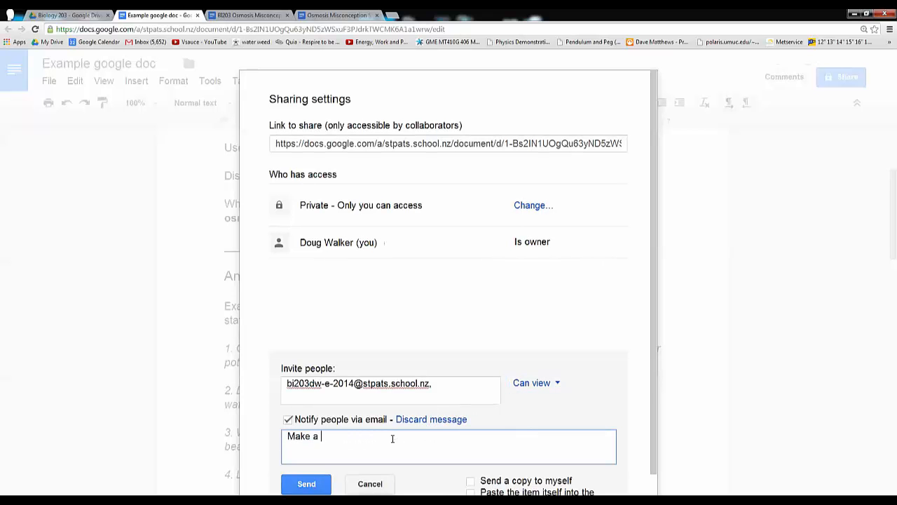
{"action": "type", "text": "copy and save it in your subject"}
{"action": "type", "text": "folder"}
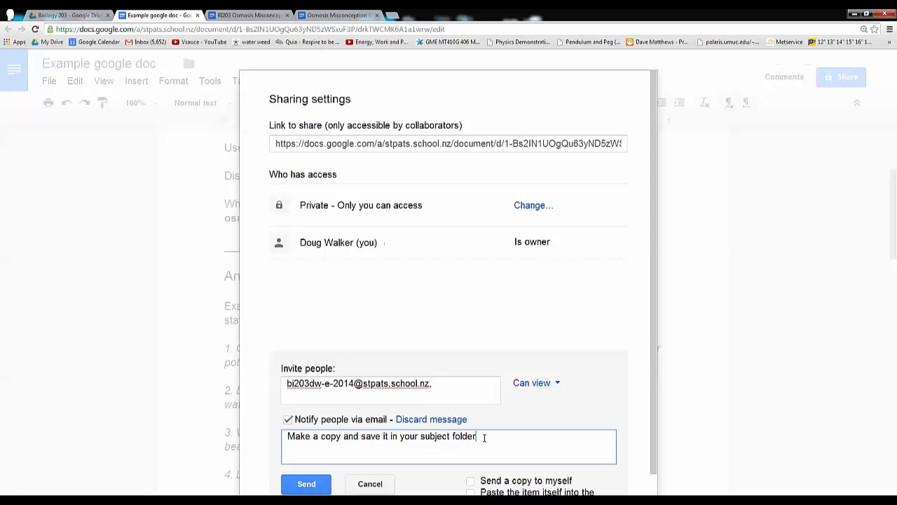
{"action": "left_click_drag", "start_coordinate": [481, 436], "coordinate": [267, 445]}
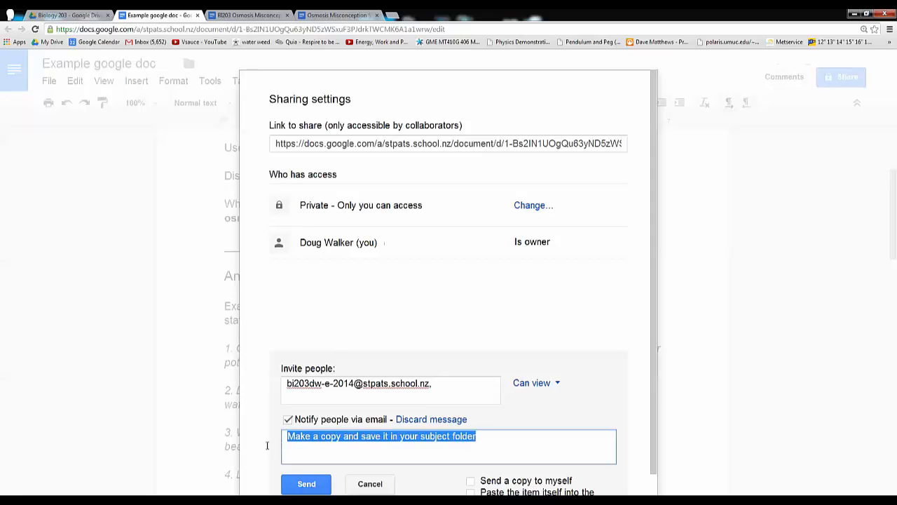
{"action": "key", "text": "BackSpace"}
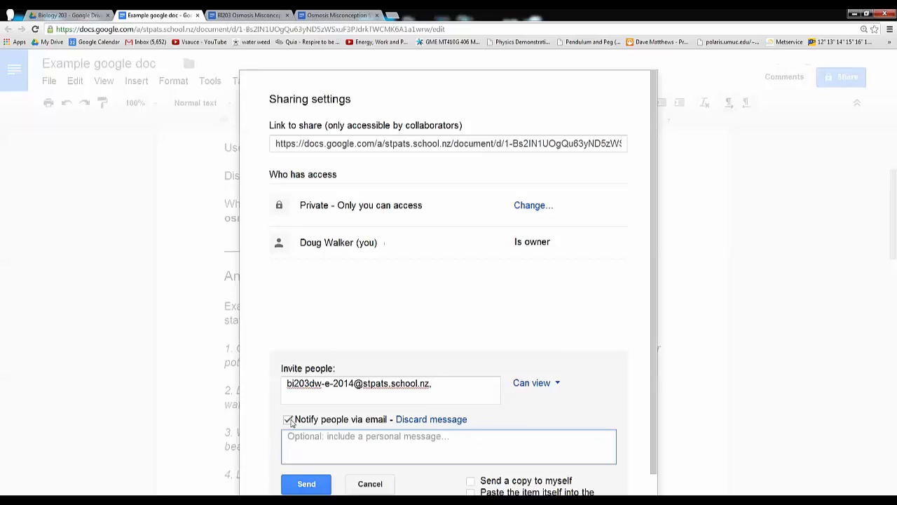
Try the invitation with e-mail notification off and Can edit permission, and cancel it
{"action": "left_click", "coordinate": [288, 419]}
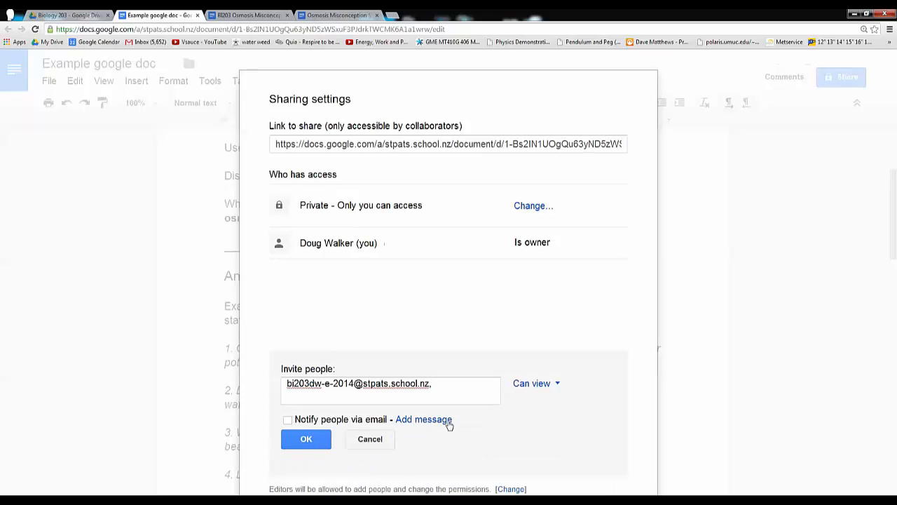
{"action": "left_click", "coordinate": [557, 385]}
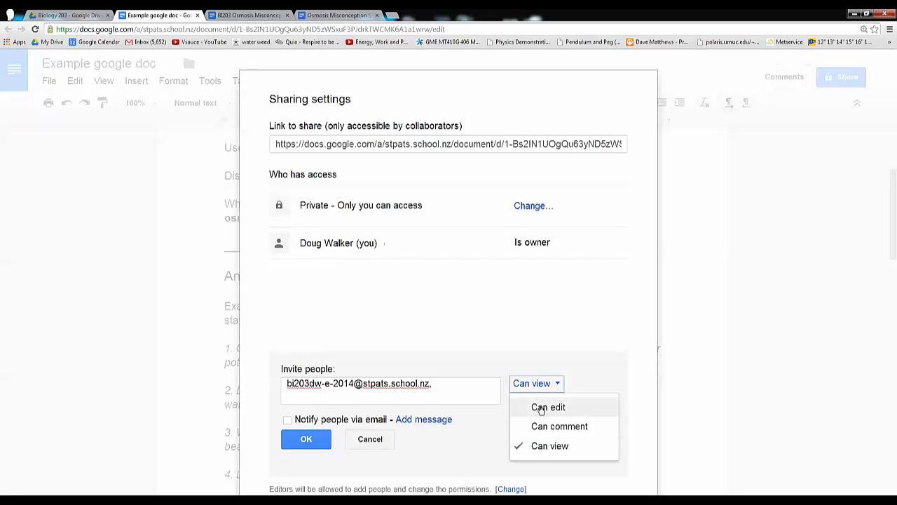
{"action": "left_click", "coordinate": [540, 408]}
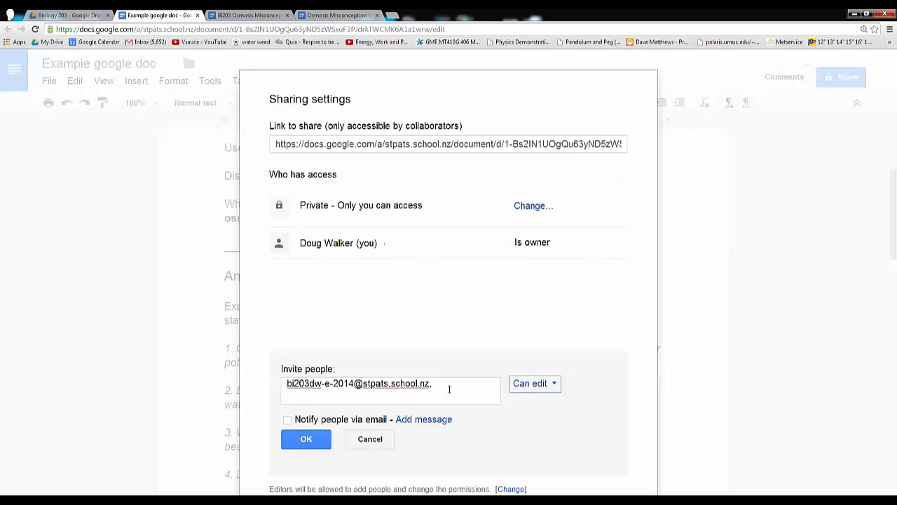
{"action": "left_click", "coordinate": [371, 440]}
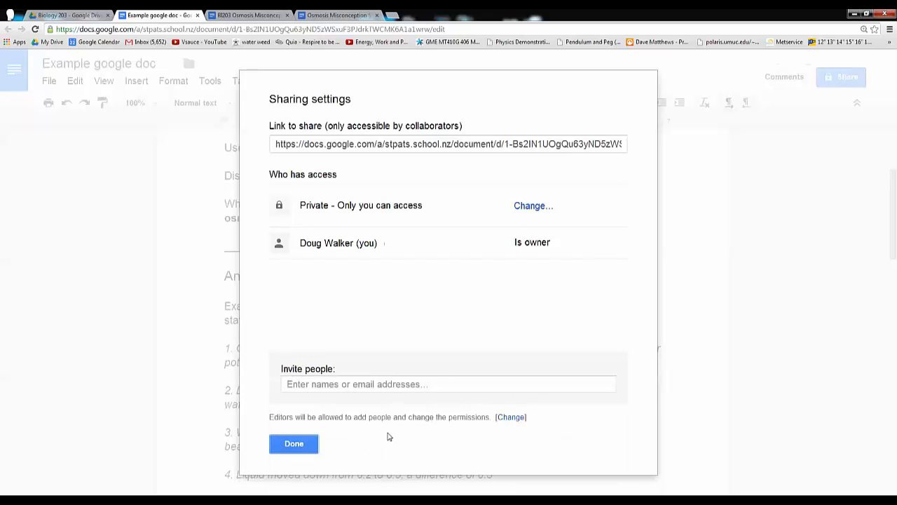
Close the sharing settings and review the worksheet's common issues section and misconception statements 1 to 3
{"action": "left_click", "coordinate": [293, 447]}
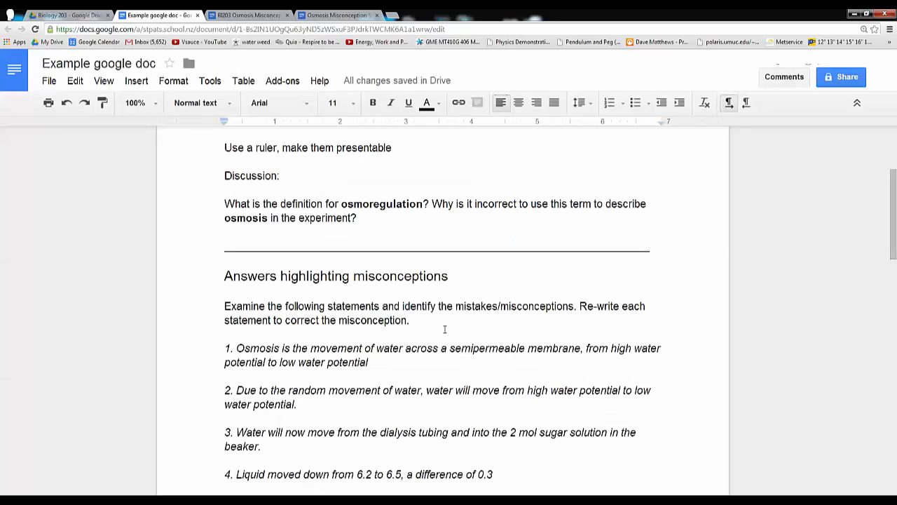
{"action": "scroll", "coordinate": [445, 329], "scroll_direction": "up", "scroll_amount": 3}
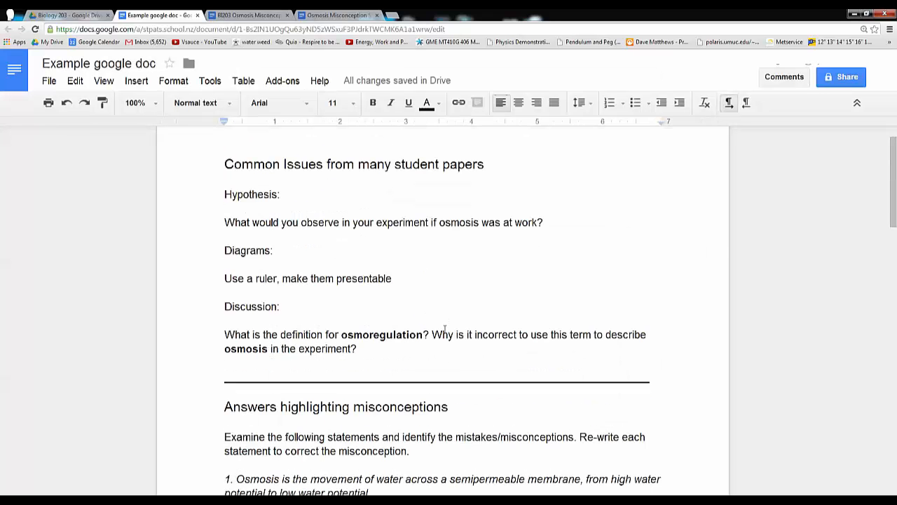
{"action": "scroll", "coordinate": [444, 329], "scroll_direction": "down", "scroll_amount": 2}
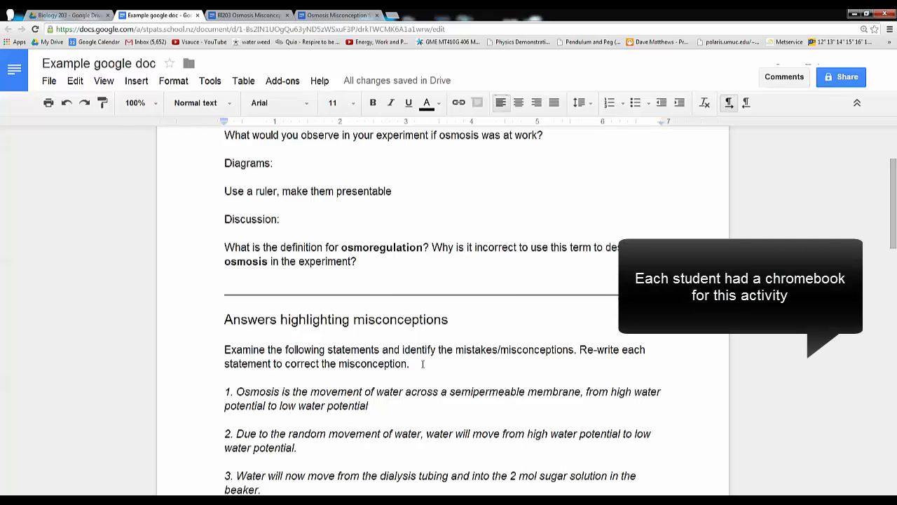
{"action": "scroll", "coordinate": [422, 364], "scroll_direction": "down", "scroll_amount": 1}
{"action": "scroll", "coordinate": [423, 364], "scroll_direction": "down", "scroll_amount": 1}
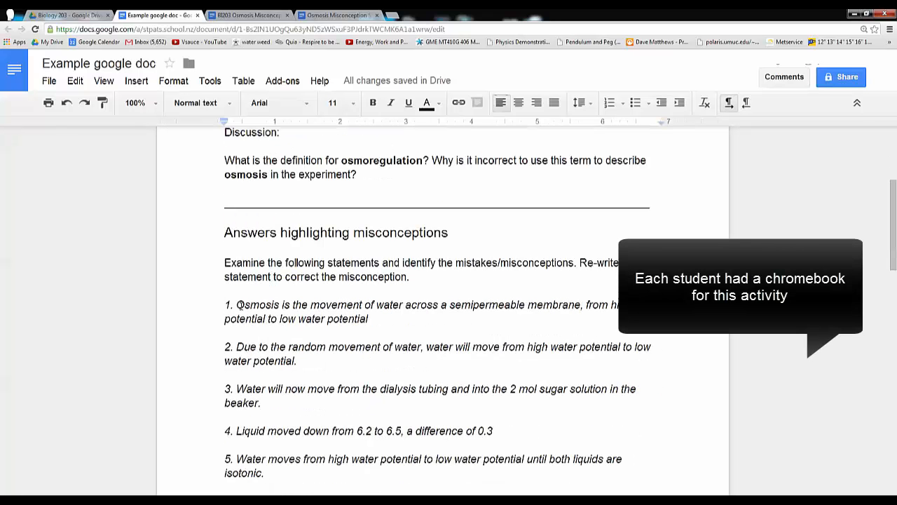
{"action": "left_click_drag", "start_coordinate": [222, 302], "coordinate": [325, 404]}
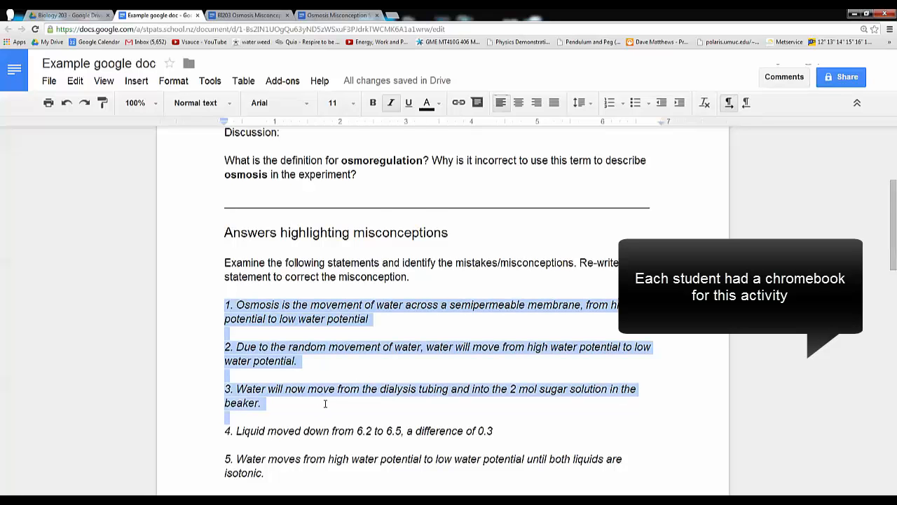
Examine the remaining misconception statements in Example google doc, through to the CHALLENGE statement at the end
{"action": "scroll", "coordinate": [318, 396], "scroll_direction": "down", "scroll_amount": 2}
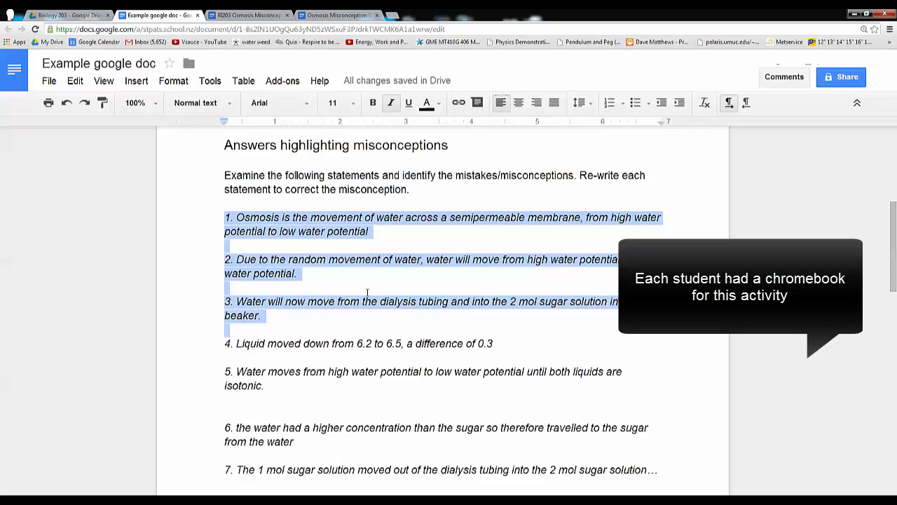
{"action": "scroll", "coordinate": [305, 309], "scroll_direction": "down", "scroll_amount": 2}
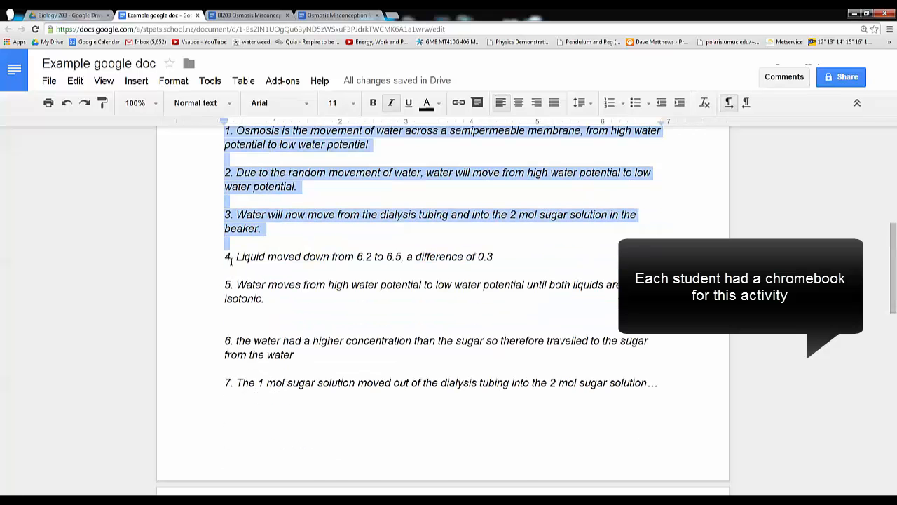
{"action": "scroll", "coordinate": [234, 261], "scroll_direction": "down", "scroll_amount": 6}
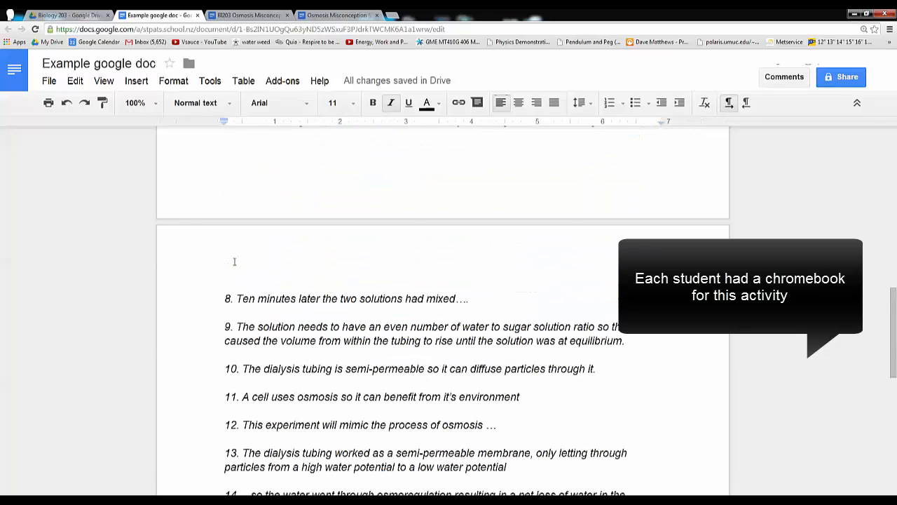
{"action": "scroll", "coordinate": [234, 261], "scroll_direction": "down", "scroll_amount": 7}
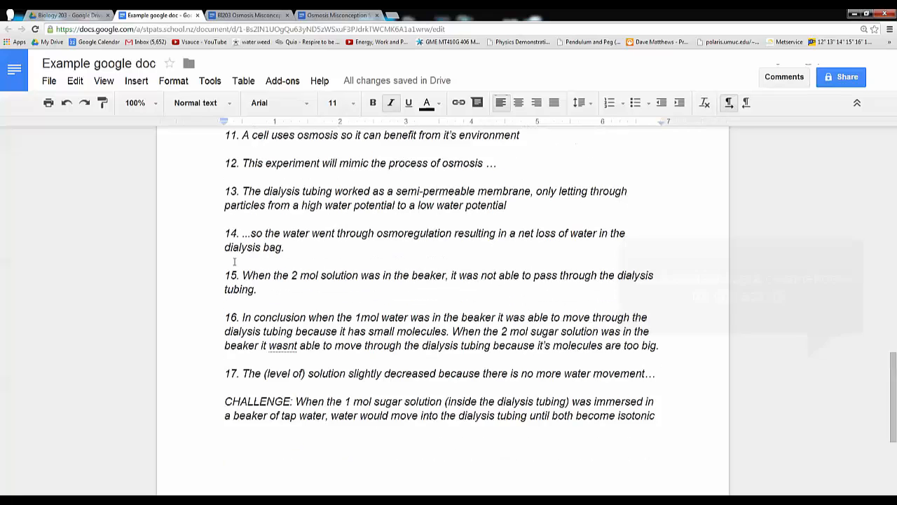
{"action": "left_click_drag", "start_coordinate": [225, 357], "coordinate": [666, 378]}
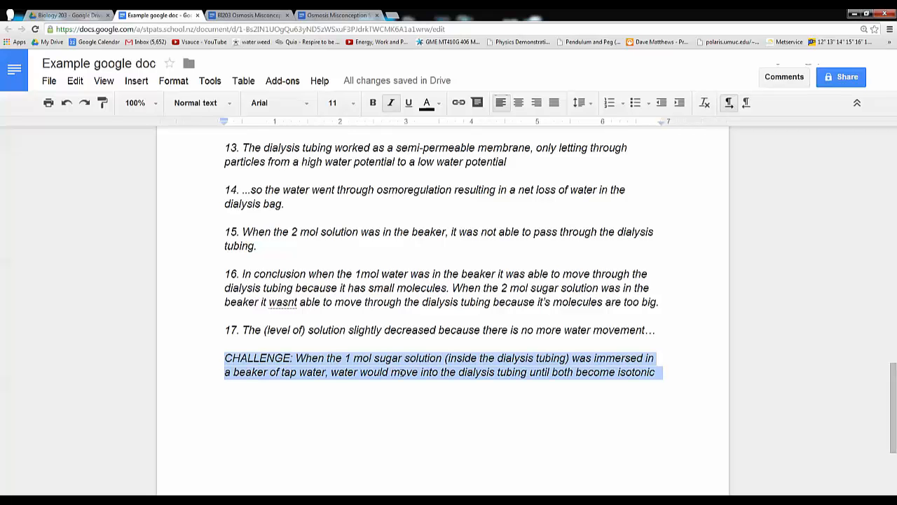
{"action": "scroll", "coordinate": [403, 371], "scroll_direction": "up", "scroll_amount": 11}
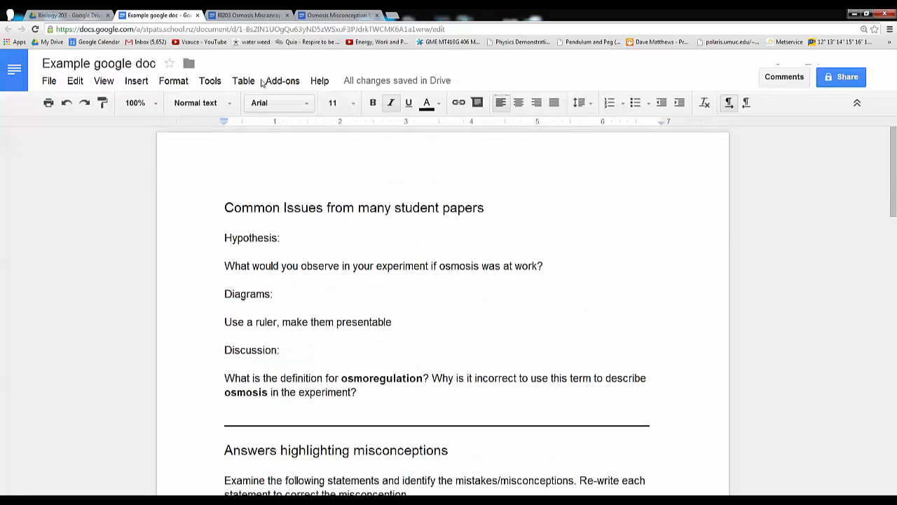
Switch to the BI203 Osmosis Misconception Statements document and examine the students' answers from the discussion question to statement 17
{"action": "left_click", "coordinate": [254, 14]}
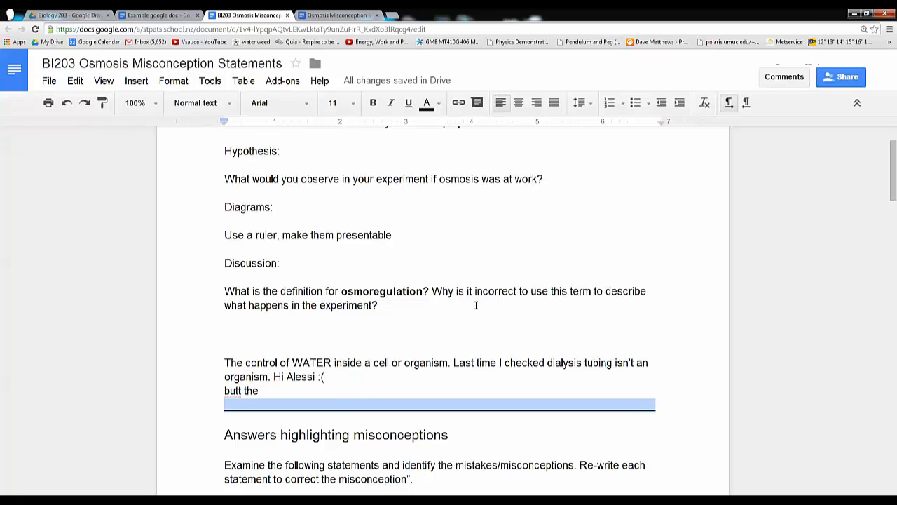
{"action": "scroll", "coordinate": [477, 303], "scroll_direction": "up", "scroll_amount": 3}
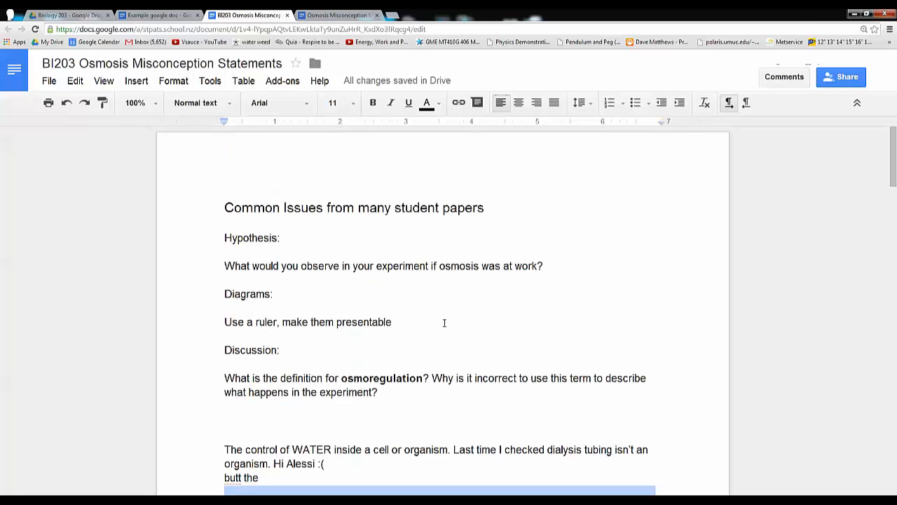
{"action": "scroll", "coordinate": [452, 322], "scroll_direction": "down", "scroll_amount": 3}
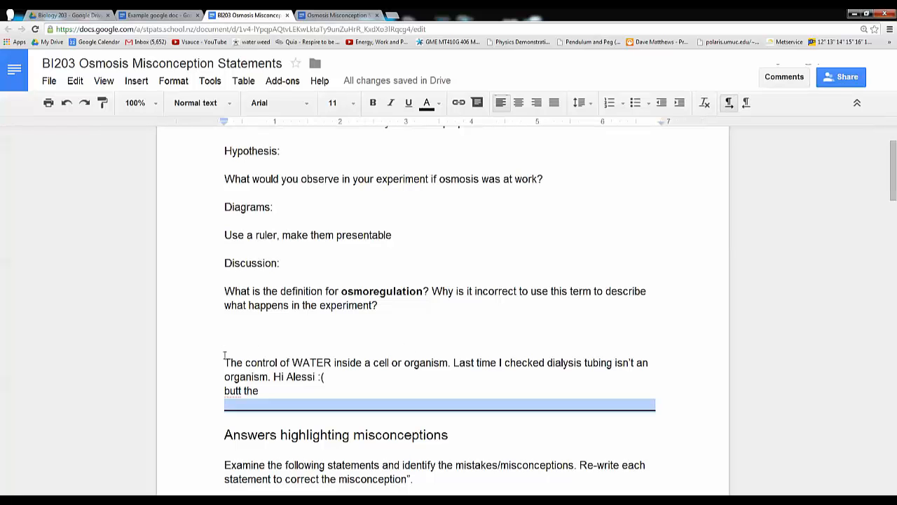
{"action": "left_click_drag", "start_coordinate": [224, 348], "coordinate": [331, 383]}
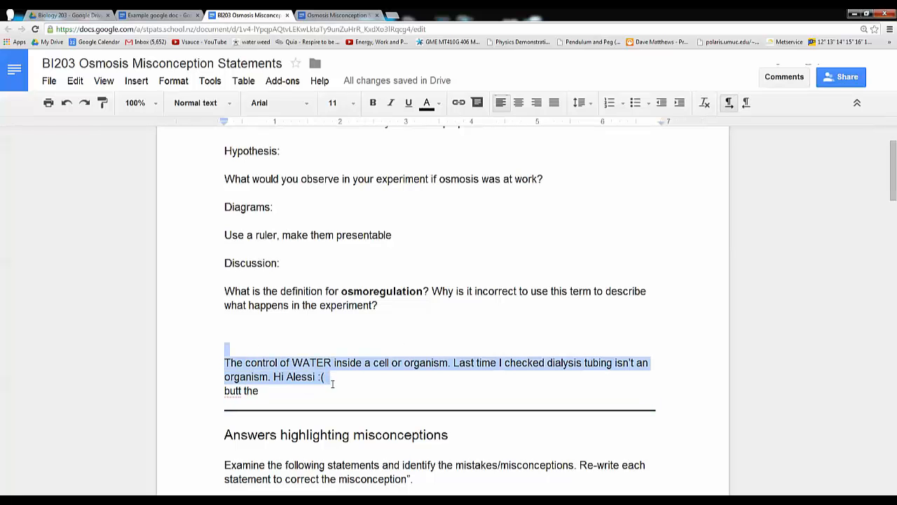
{"action": "scroll", "coordinate": [335, 337], "scroll_direction": "down", "scroll_amount": 5}
{"action": "scroll", "coordinate": [334, 336], "scroll_direction": "down", "scroll_amount": 5}
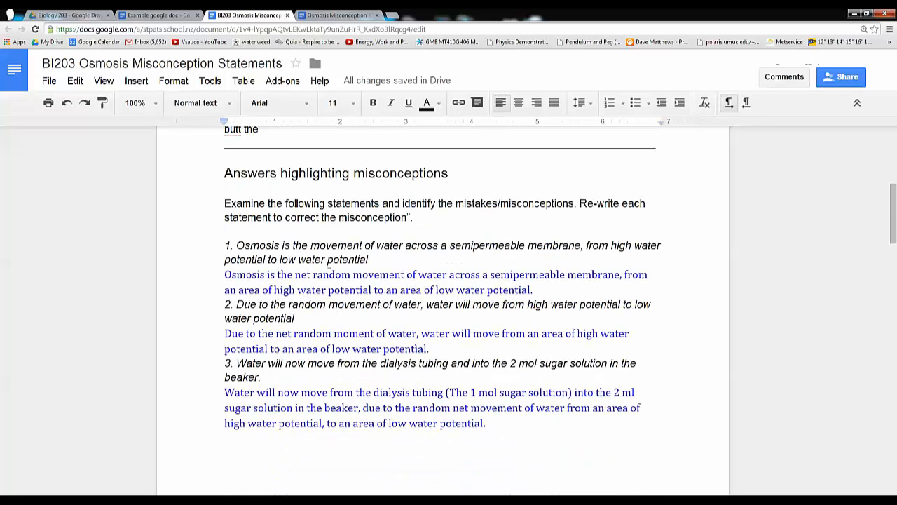
{"action": "scroll", "coordinate": [365, 282], "scroll_direction": "down", "scroll_amount": 15}
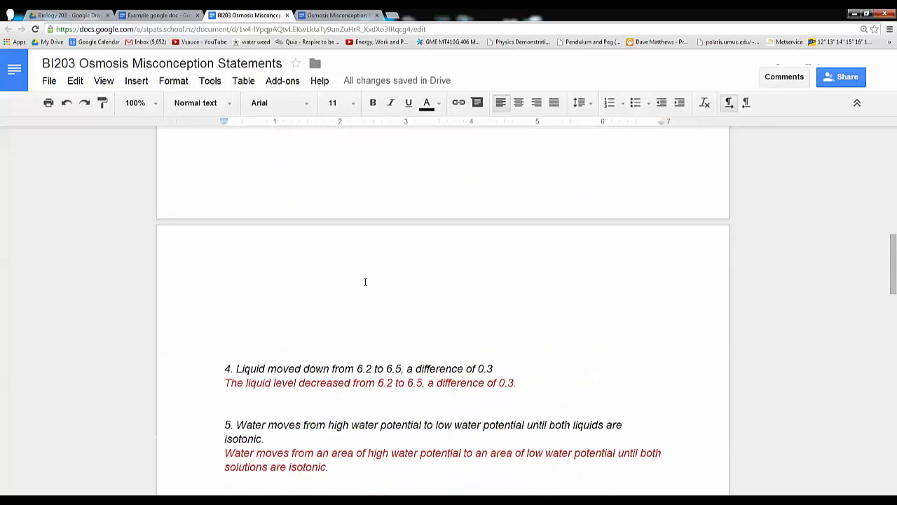
{"action": "scroll", "coordinate": [365, 282], "scroll_direction": "down", "scroll_amount": 15}
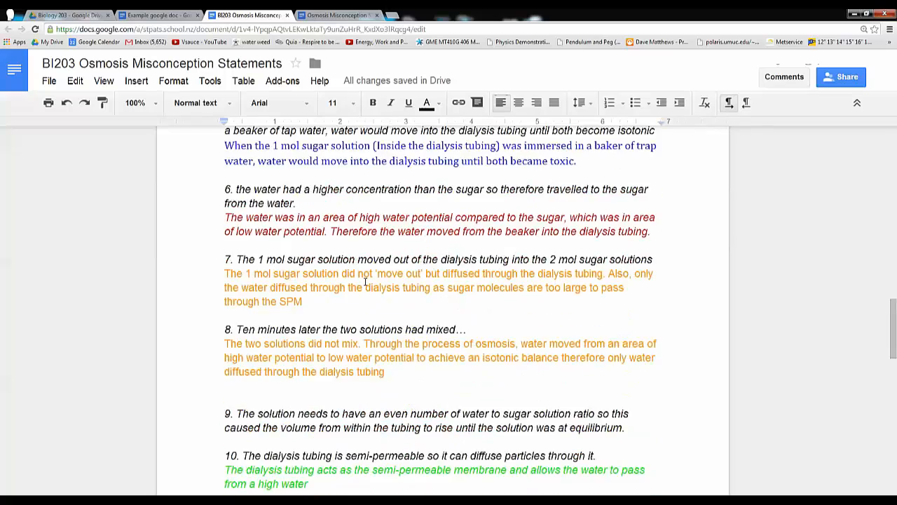
{"action": "scroll", "coordinate": [365, 281], "scroll_direction": "down", "scroll_amount": 16}
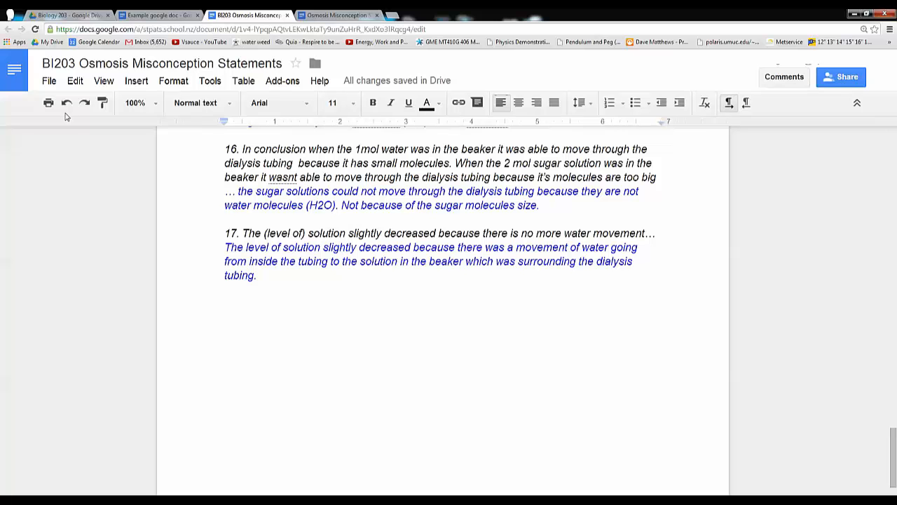
Open the document's revision history and look through the list of revisions back to the earliest one
{"action": "left_click", "coordinate": [50, 79]}
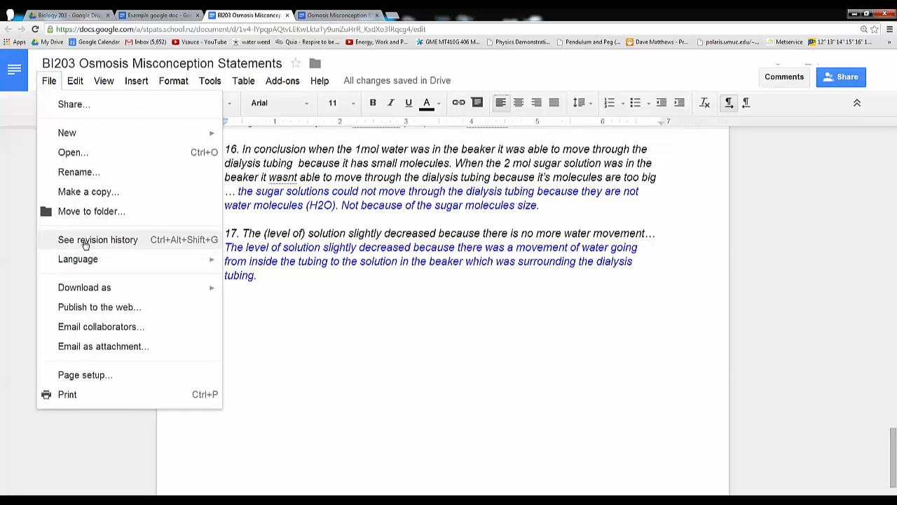
{"action": "left_click", "coordinate": [84, 242]}
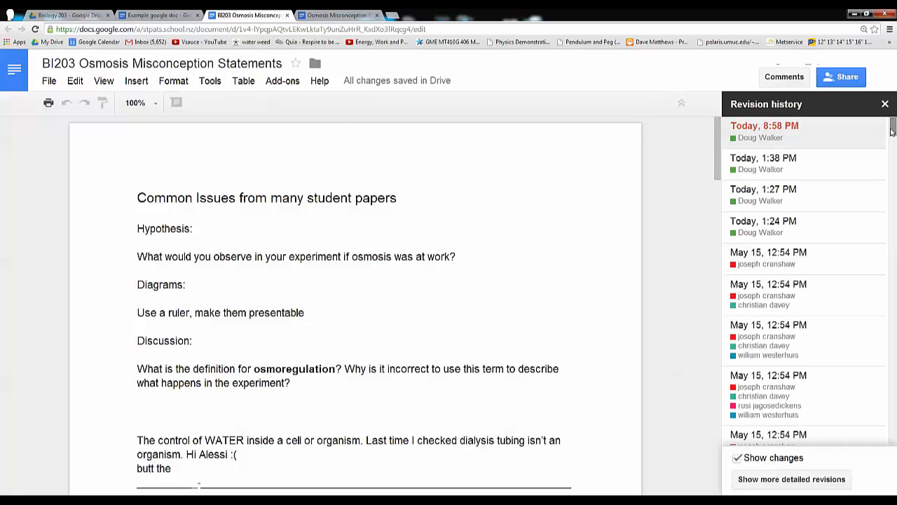
{"action": "left_click_drag", "start_coordinate": [892, 131], "coordinate": [894, 450]}
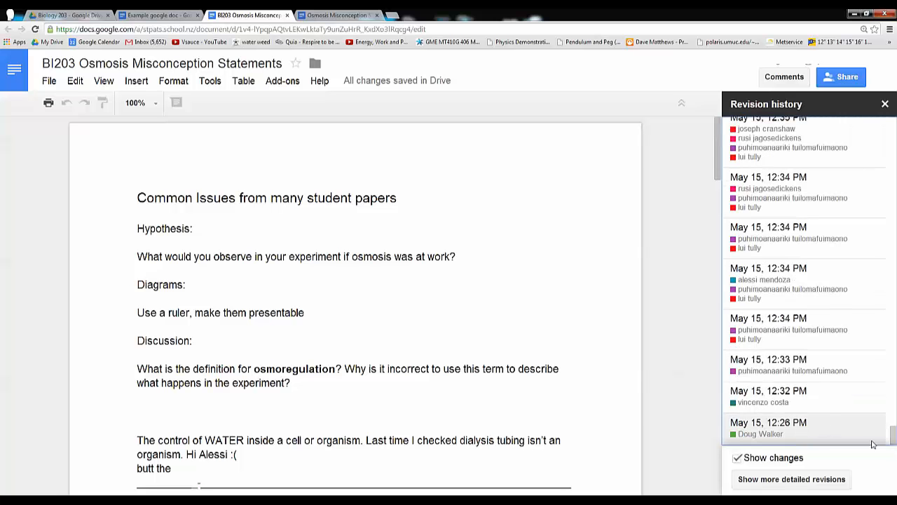
{"action": "left_click_drag", "start_coordinate": [894, 435], "coordinate": [893, 355]}
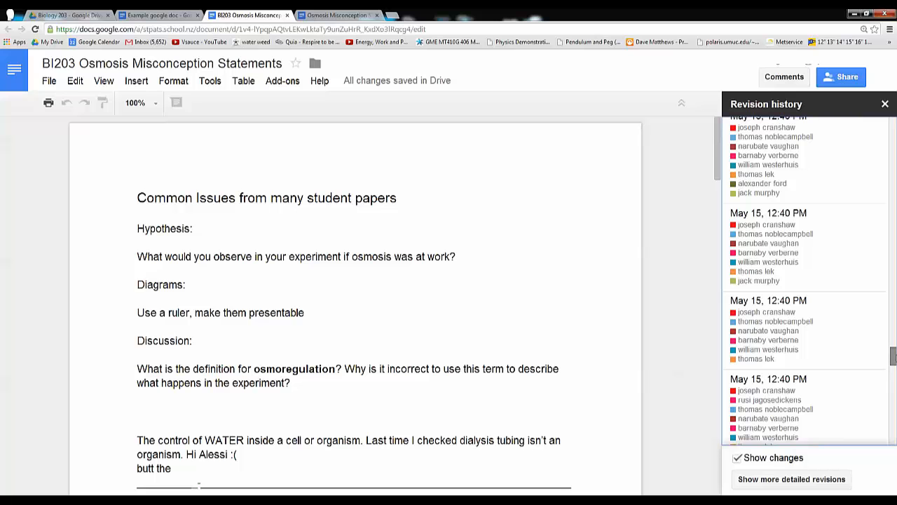
View a May 15, 12:40 PM revision and examine the colour-marked student edits, including the answer under statement 4
{"action": "left_click", "coordinate": [812, 349]}
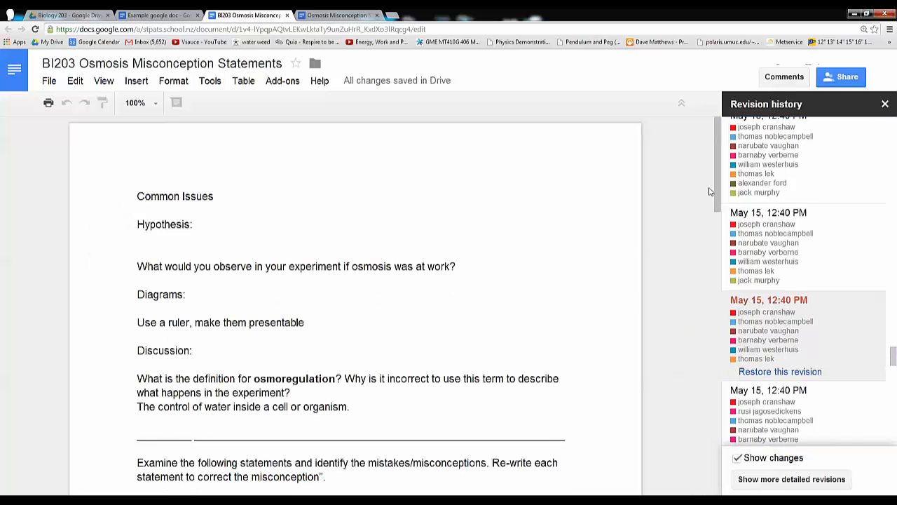
{"action": "left_click_drag", "start_coordinate": [714, 180], "coordinate": [705, 281]}
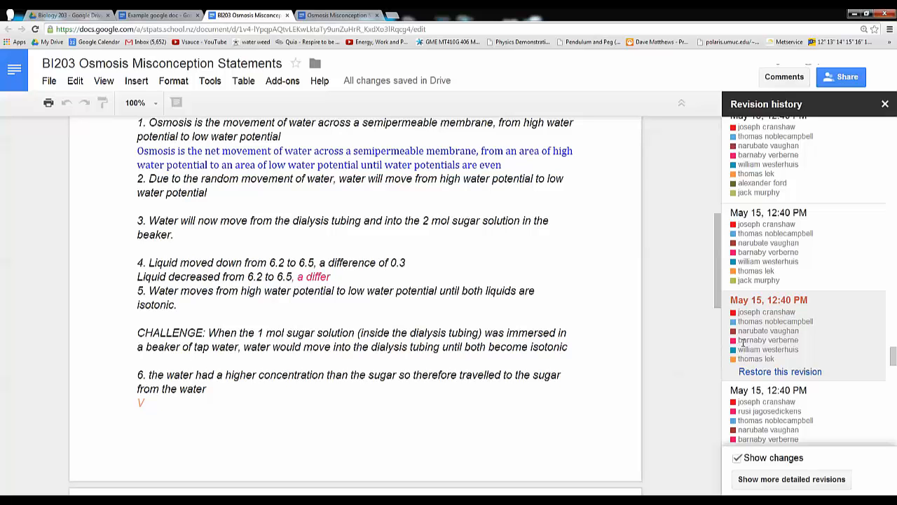
{"action": "left_click_drag", "start_coordinate": [345, 276], "coordinate": [297, 279]}
{"action": "left_click", "coordinate": [351, 280]}
{"action": "scroll", "coordinate": [652, 297], "scroll_direction": "up", "scroll_amount": 2}
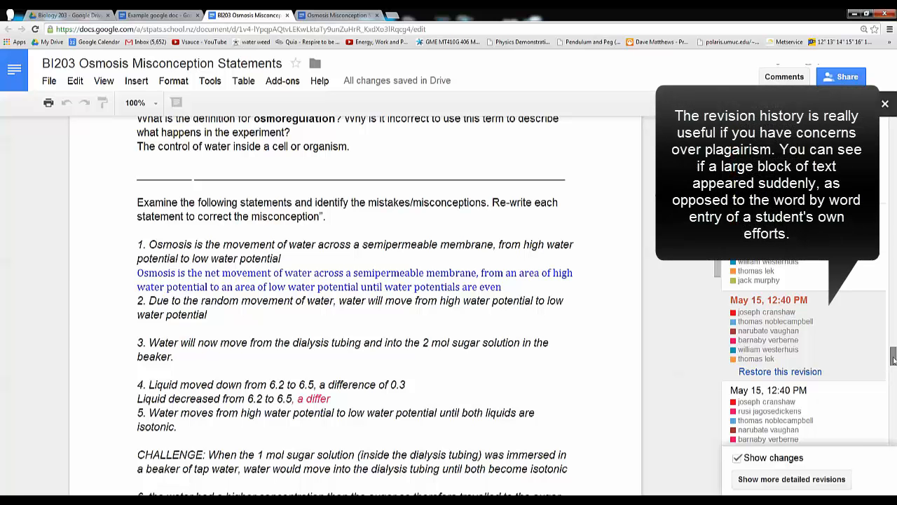
View a May 15, 12:50 PM revision and examine the students' contributions to the statements
{"action": "left_click_drag", "start_coordinate": [893, 358], "coordinate": [893, 181]}
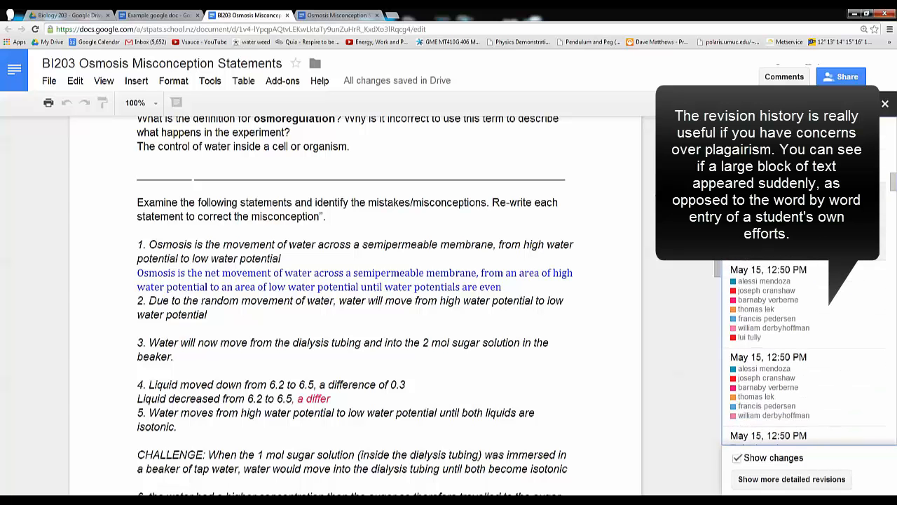
{"action": "left_click", "coordinate": [766, 293]}
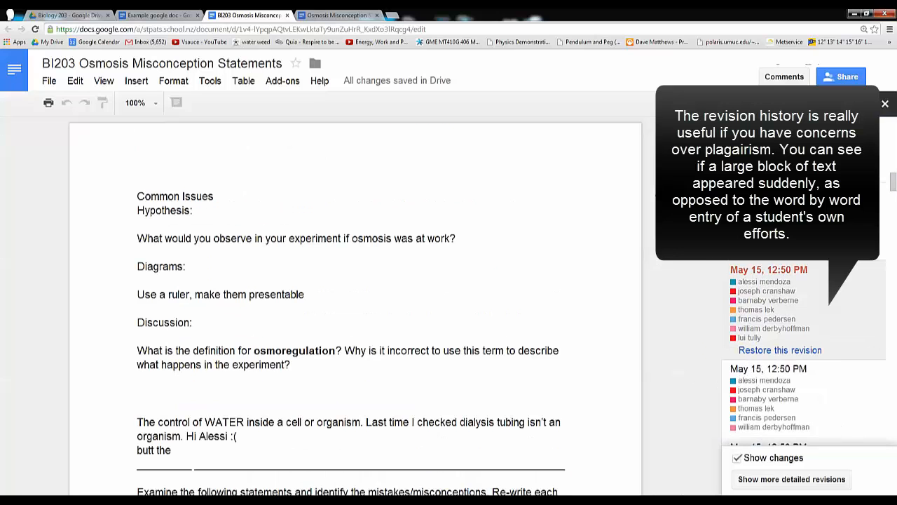
{"action": "scroll", "coordinate": [705, 280], "scroll_direction": "down", "scroll_amount": 12}
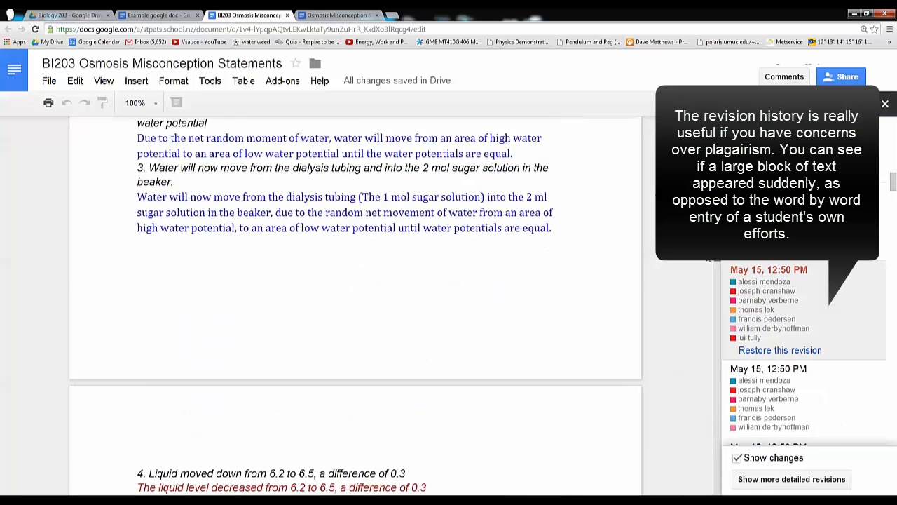
{"action": "scroll", "coordinate": [705, 279], "scroll_direction": "down", "scroll_amount": 10}
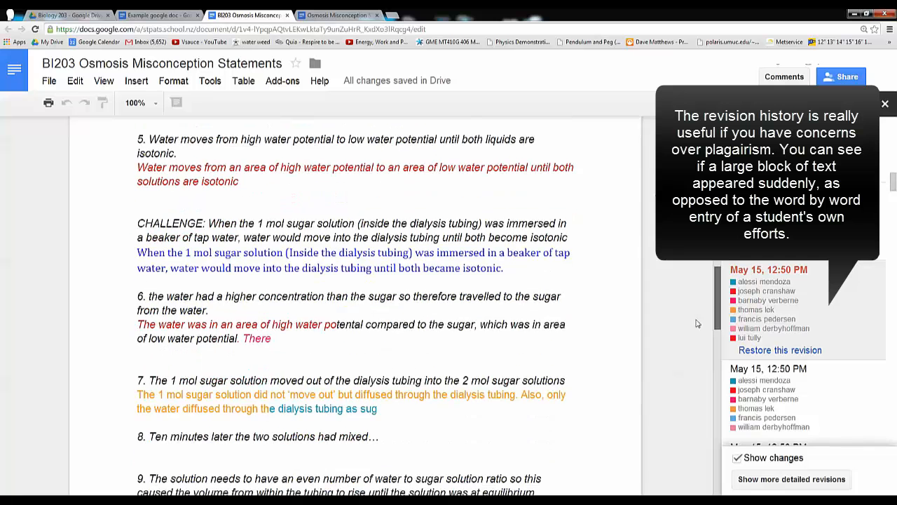
{"action": "scroll", "coordinate": [696, 338], "scroll_direction": "down", "scroll_amount": 1}
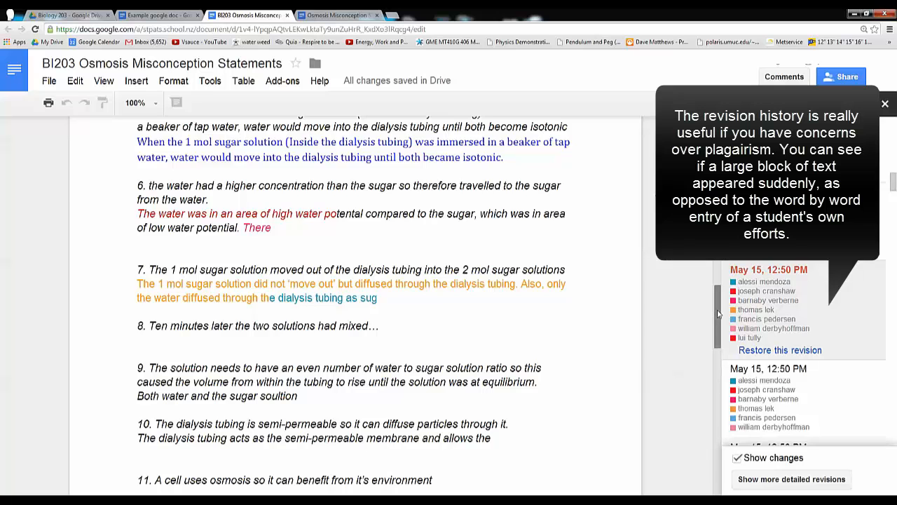
{"action": "scroll", "coordinate": [393, 309], "scroll_direction": "up", "scroll_amount": 15}
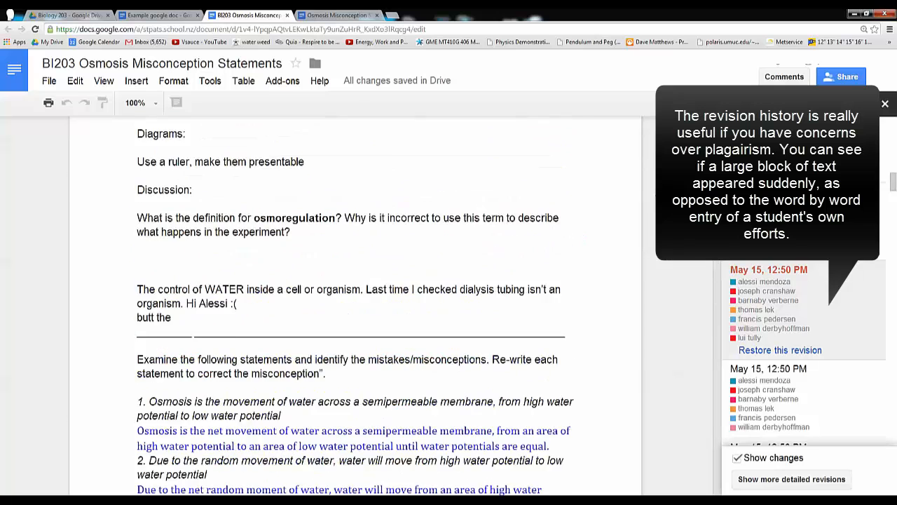
{"action": "scroll", "coordinate": [345, 335], "scroll_direction": "up", "scroll_amount": 3}
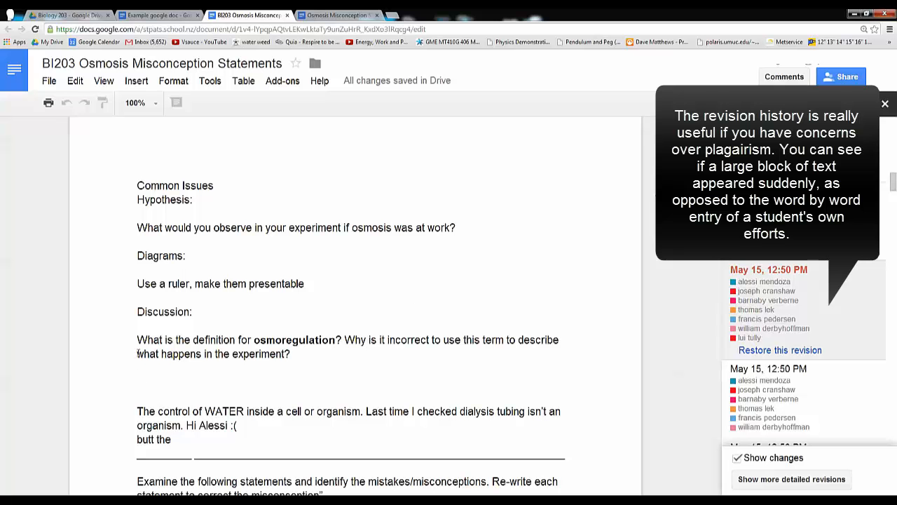
Examine the osmoregulation question, the answer written below it, and the blue correction to statement 1 in this revision
{"action": "left_click_drag", "start_coordinate": [138, 339], "coordinate": [311, 354]}
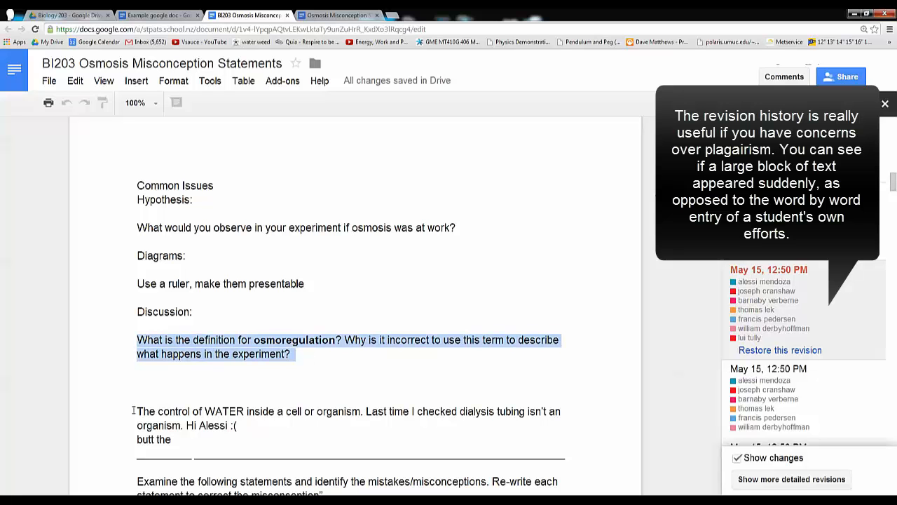
{"action": "left_click_drag", "start_coordinate": [133, 411], "coordinate": [181, 427]}
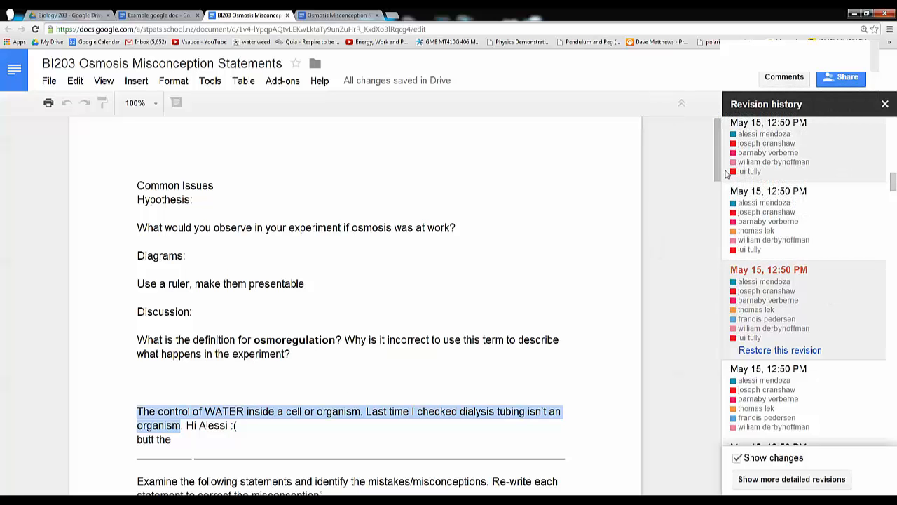
{"action": "scroll", "coordinate": [701, 271], "scroll_direction": "up", "scroll_amount": 1}
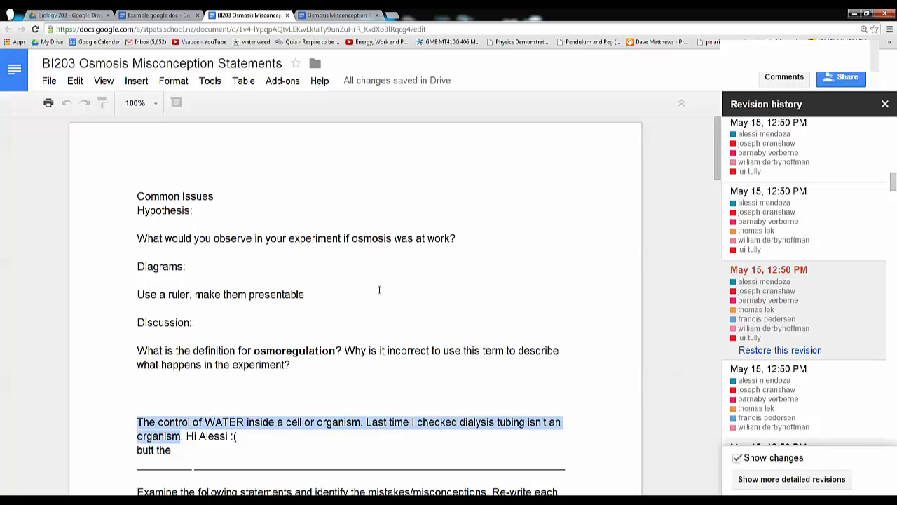
{"action": "left_click_drag", "start_coordinate": [720, 167], "coordinate": [719, 214]}
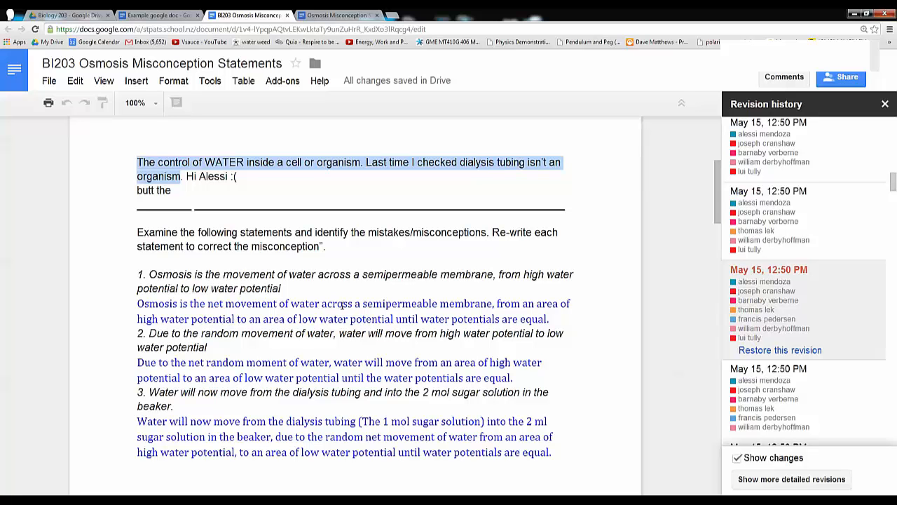
{"action": "left_click_drag", "start_coordinate": [550, 321], "coordinate": [125, 307]}
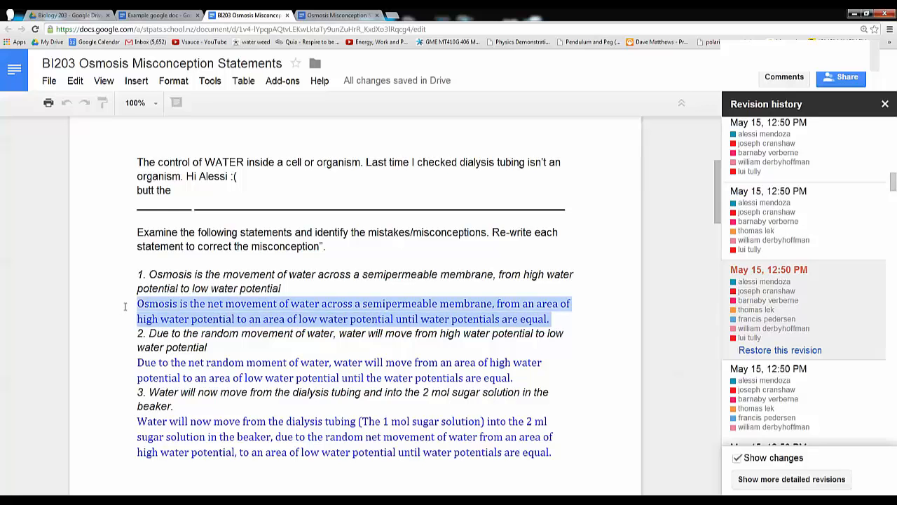
{"action": "scroll", "coordinate": [688, 211], "scroll_direction": "up", "scroll_amount": 4}
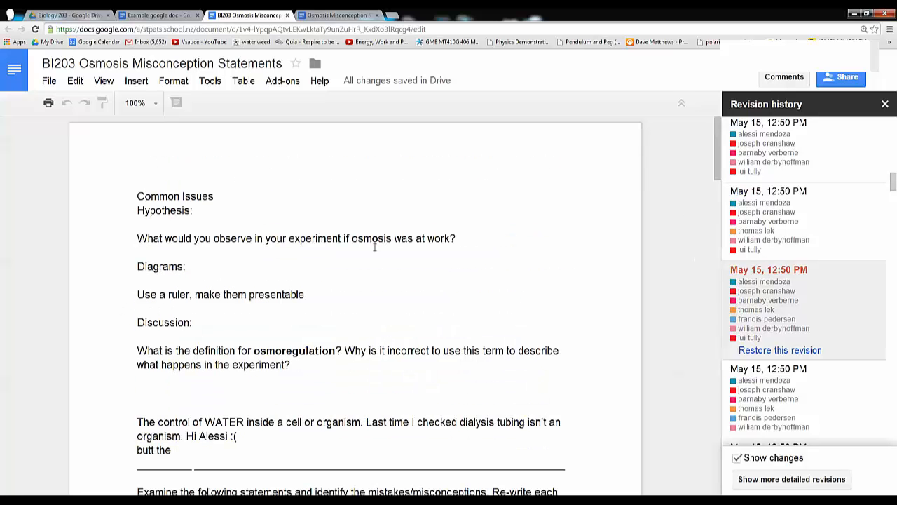